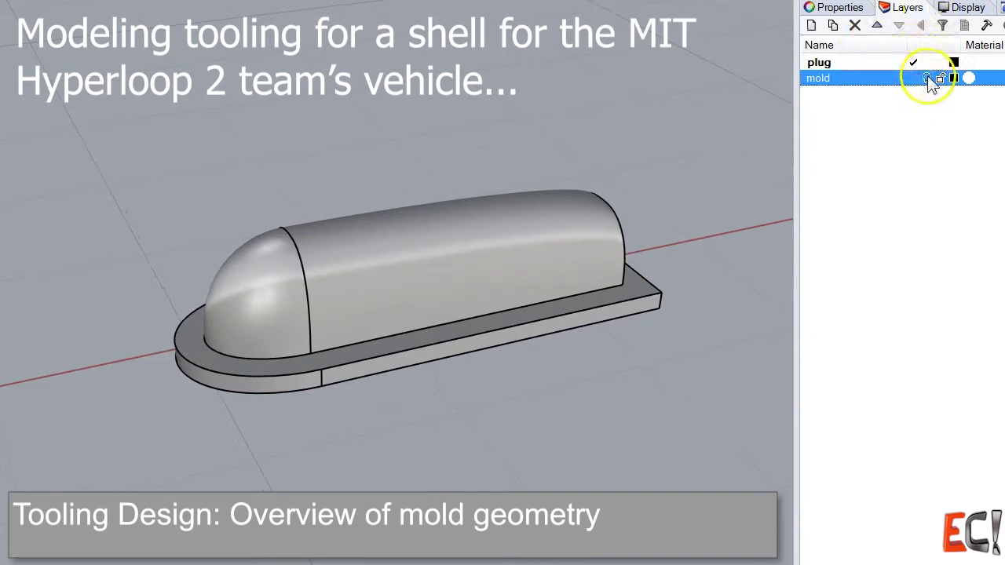
Show the mold layer, then select the mold polysurface and raise it clear above the plug
left_click(927, 78)
mouse_move(497, 400)
right_mouse_down()
mouse_move(444, 413)
mouse_move(498, 406)
right_mouse_up()
left_click(460, 249)
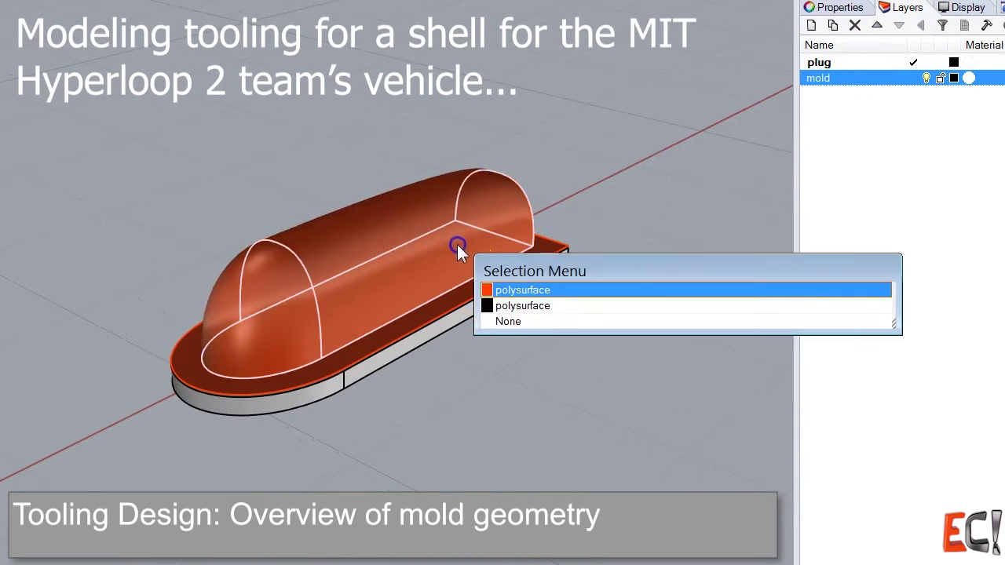
left_click(511, 290)
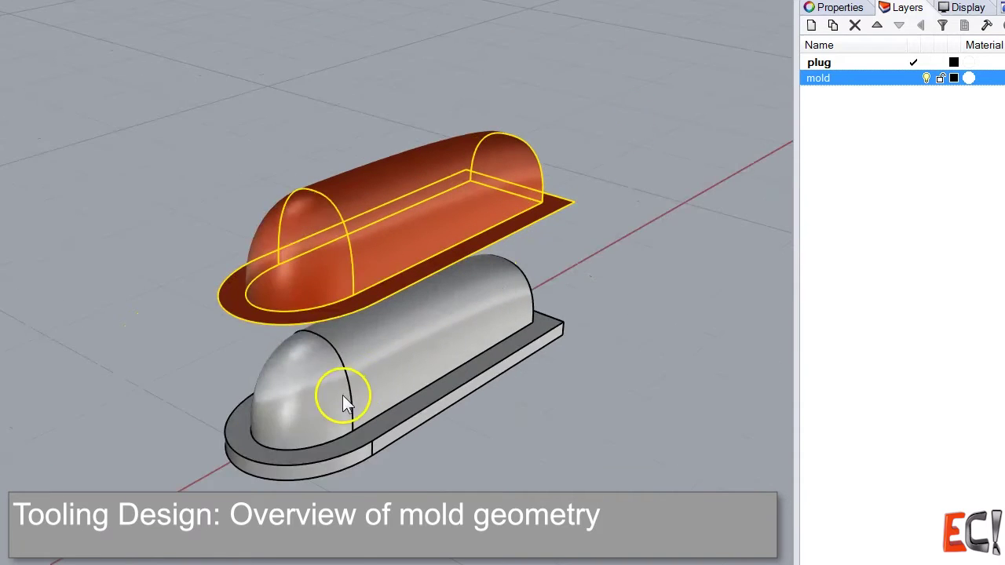
scroll(342, 401, "up", 2)
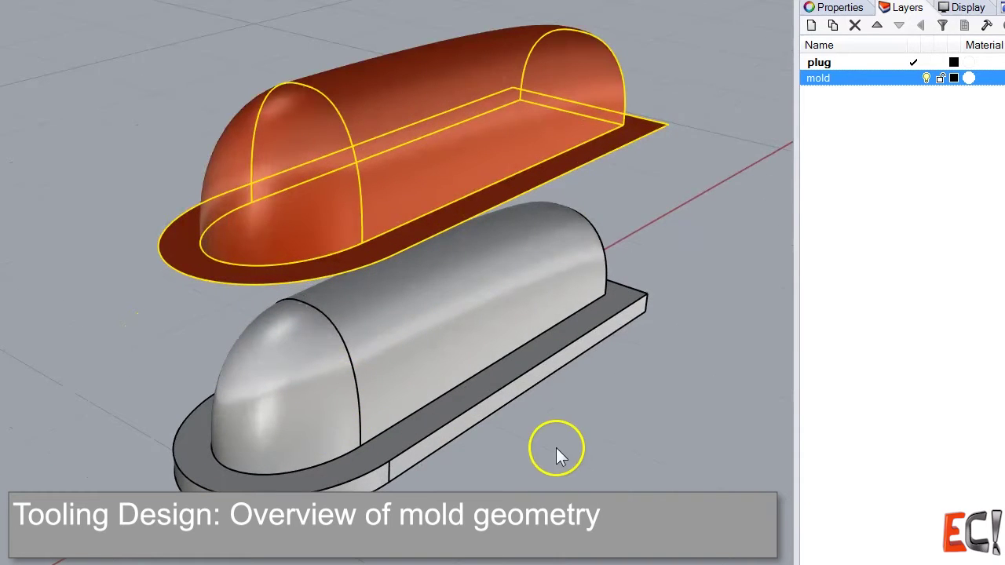
right_click_drag(411, 426, 576, 342)
right_click_drag(518, 385, 593, 349)
left_click(572, 459)
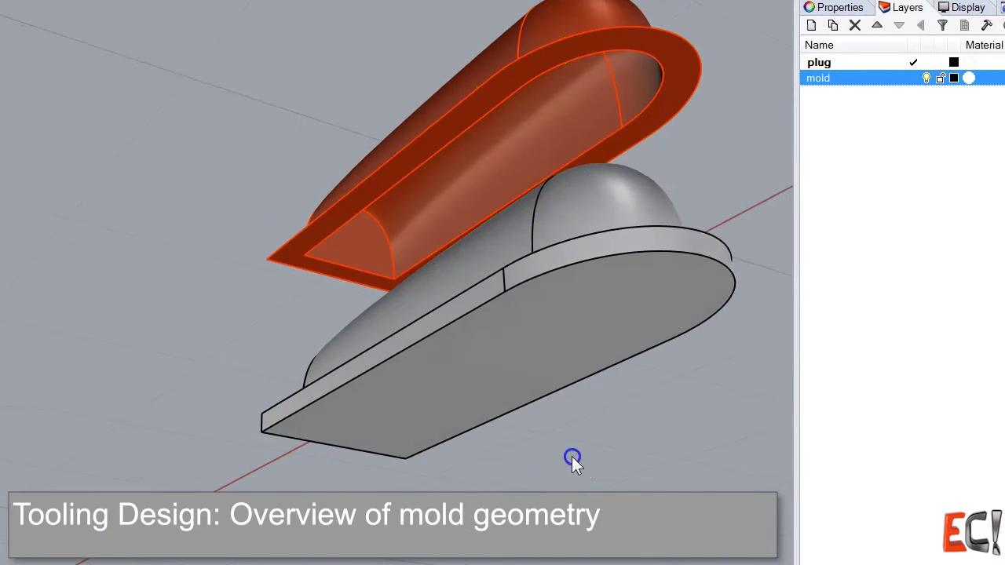
scroll(609, 62, "up", 2)
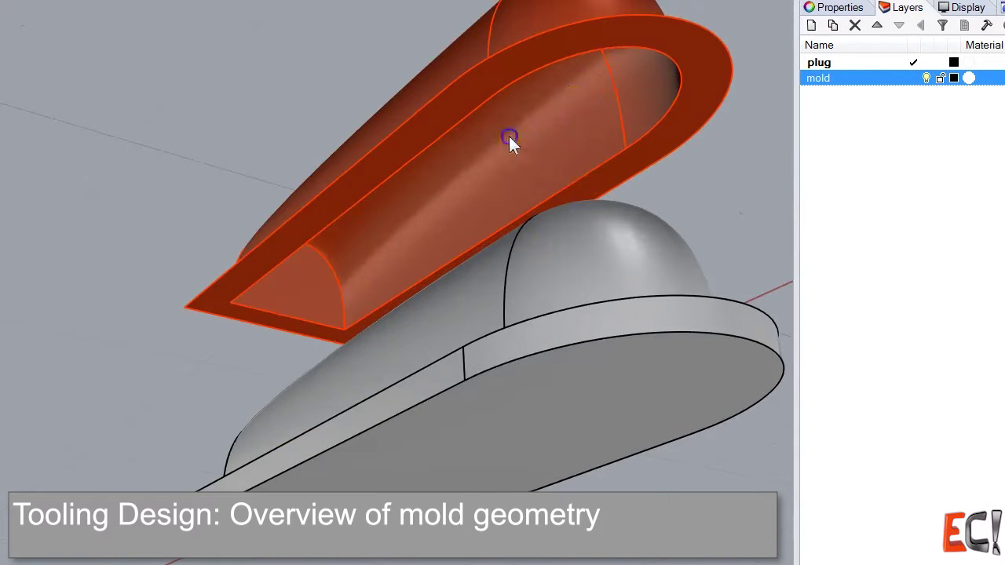
Make mold the current layer and hide the plug layer
left_click(915, 79)
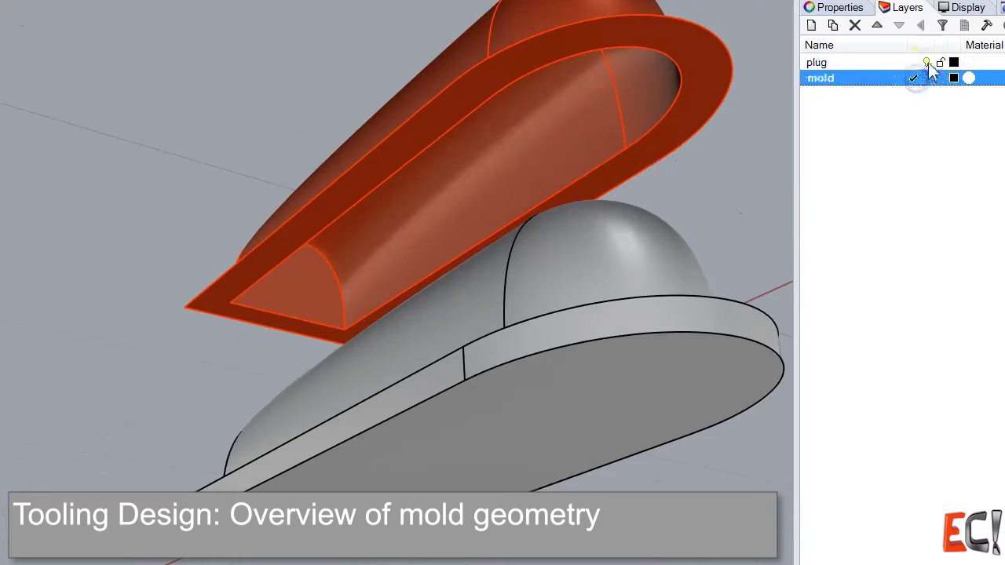
left_click(927, 62)
Examine the isolated mold's open cavity, flange and both ends from several angles
right_click_drag(577, 231, 644, 4)
scroll(487, 403, "down", 5)
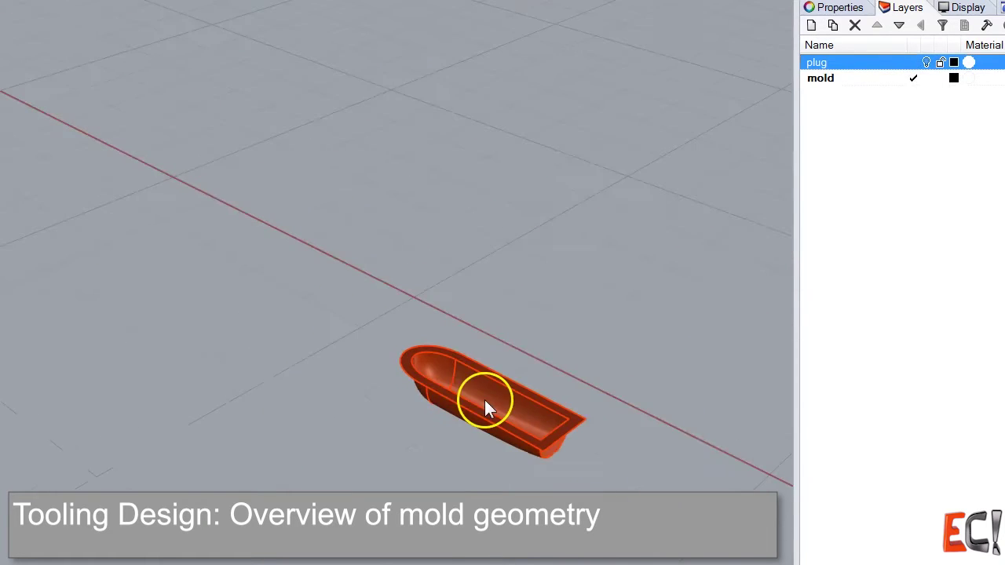
scroll(471, 421, "up", 6)
scroll(182, 256, "down", 2)
right_click_drag(248, 332, 307, 330)
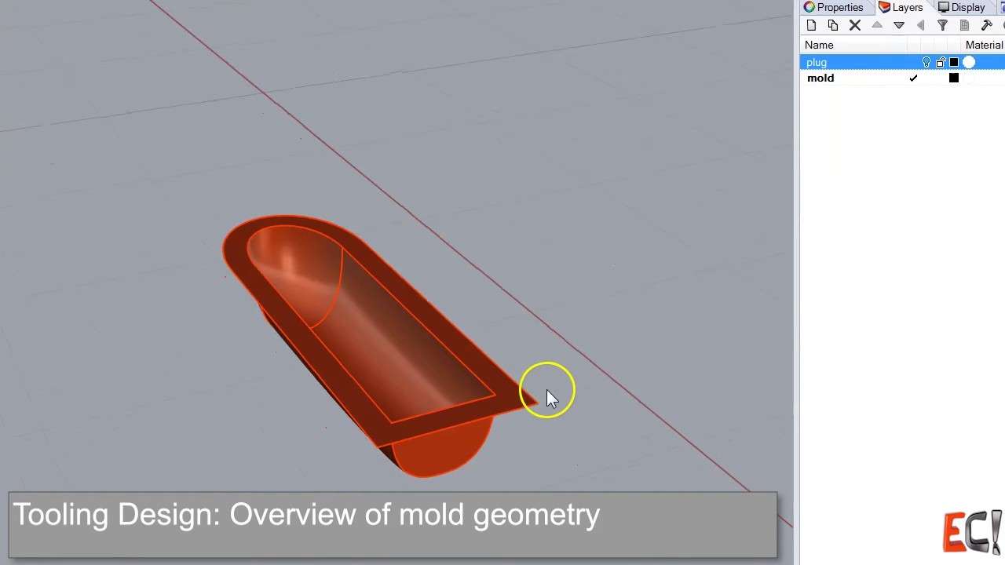
right_click_drag(544, 395, 33, 407)
right_click_drag(209, 216, 281, 189)
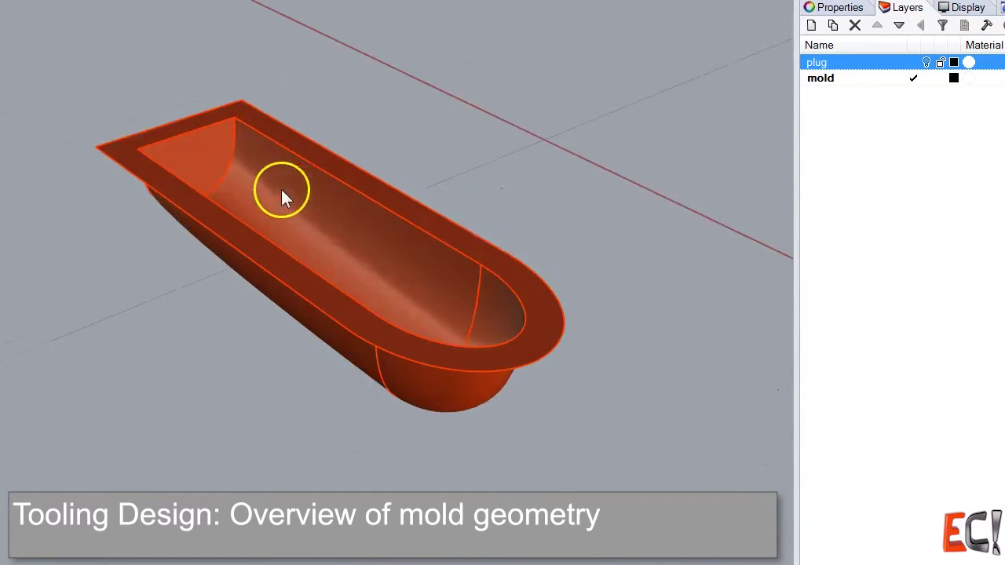
left_click(289, 192)
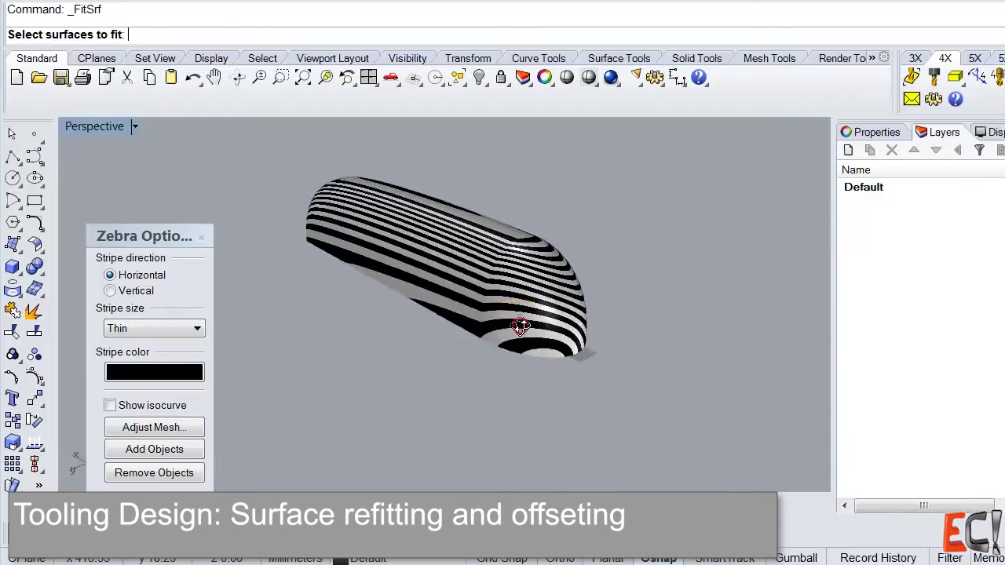
Refit the shell's main body and nose surfaces to a 0.25 tolerance with degree 3 in U and V, and close the zebra analysis
right_click_drag(521, 325, 527, 303)
left_click(526, 303)
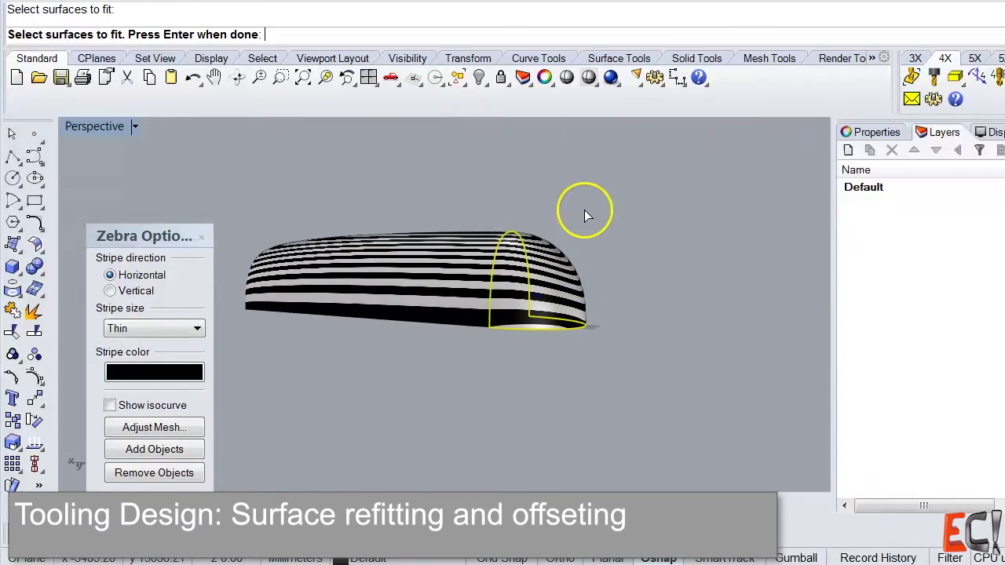
key("alt+s")
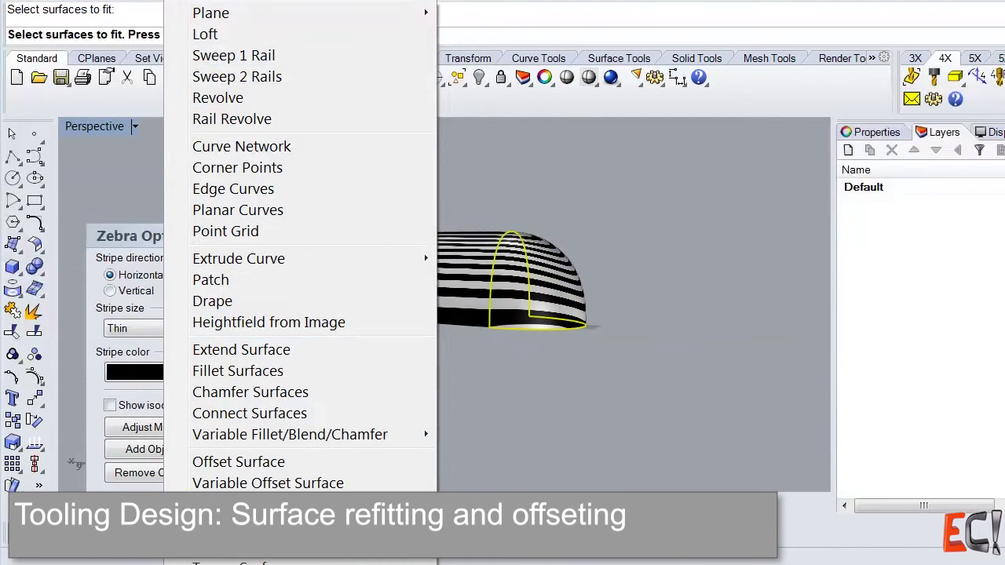
mouse_move(228, 562)
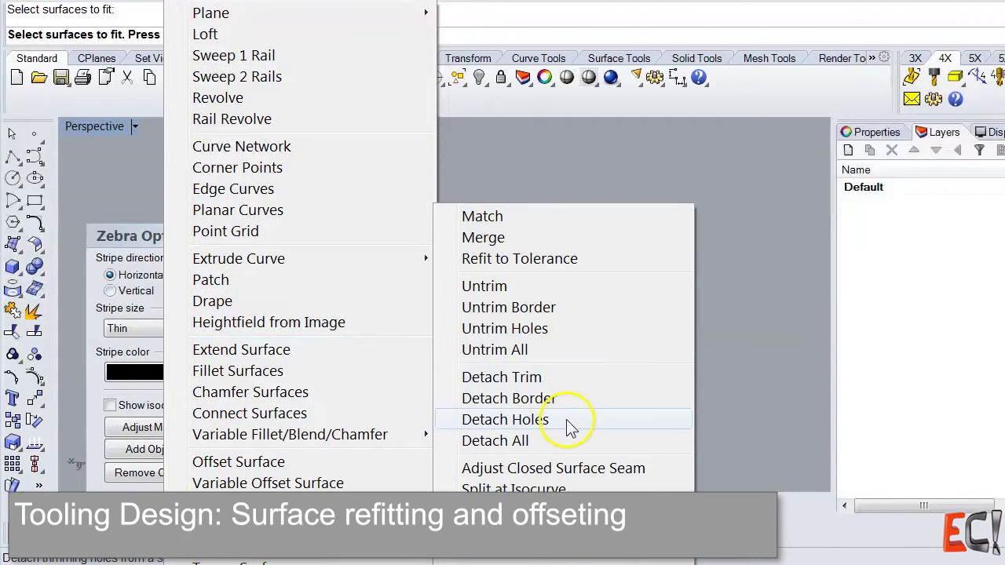
left_click(566, 259)
left_click(416, 290)
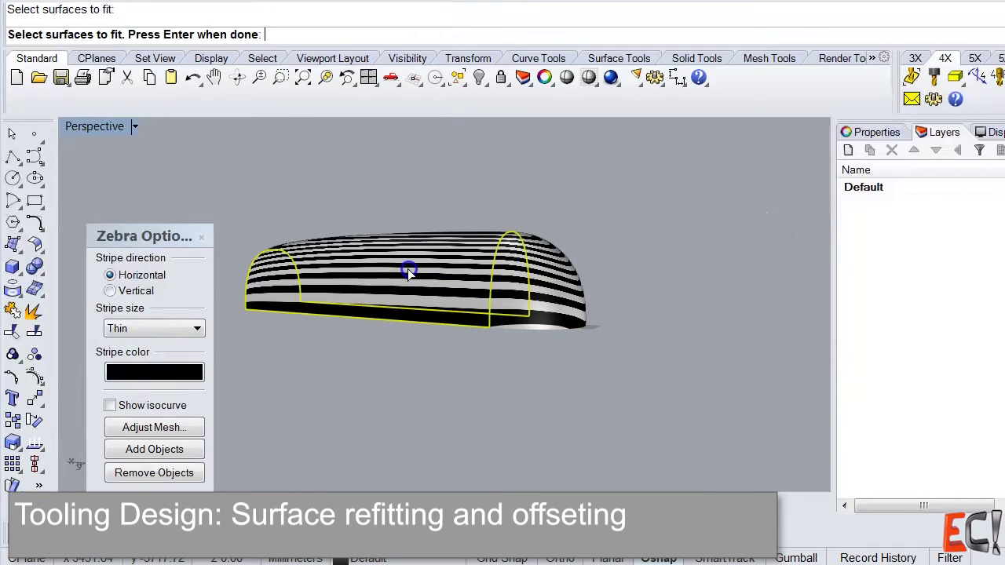
left_click(550, 279)
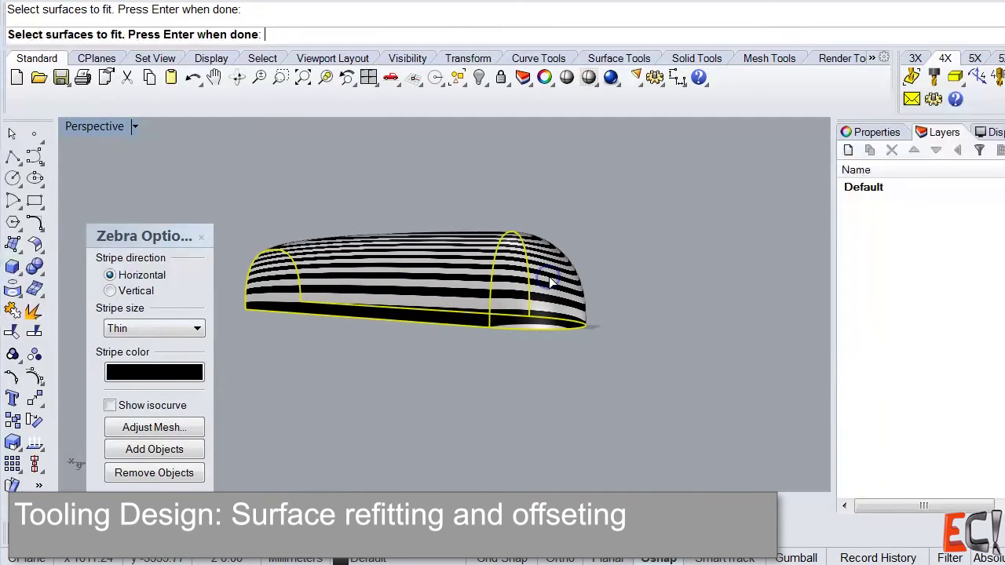
key("Return")
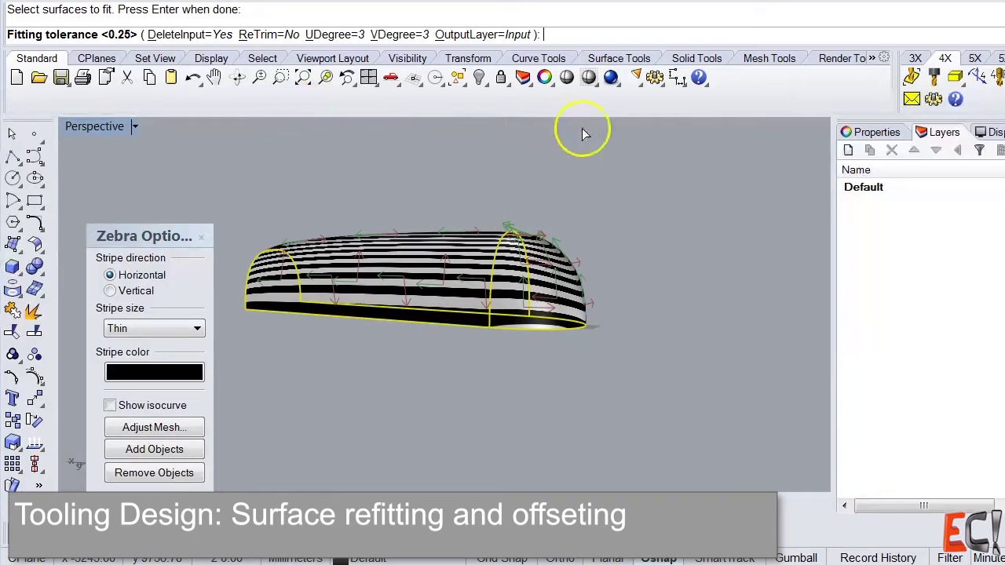
right_click(703, 292)
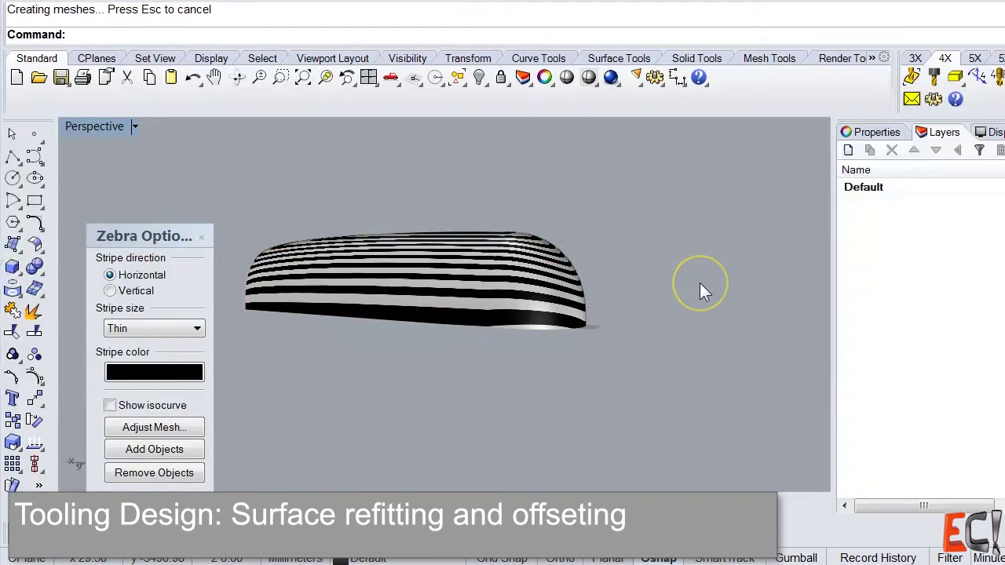
right_click_drag(702, 284, 321, 355)
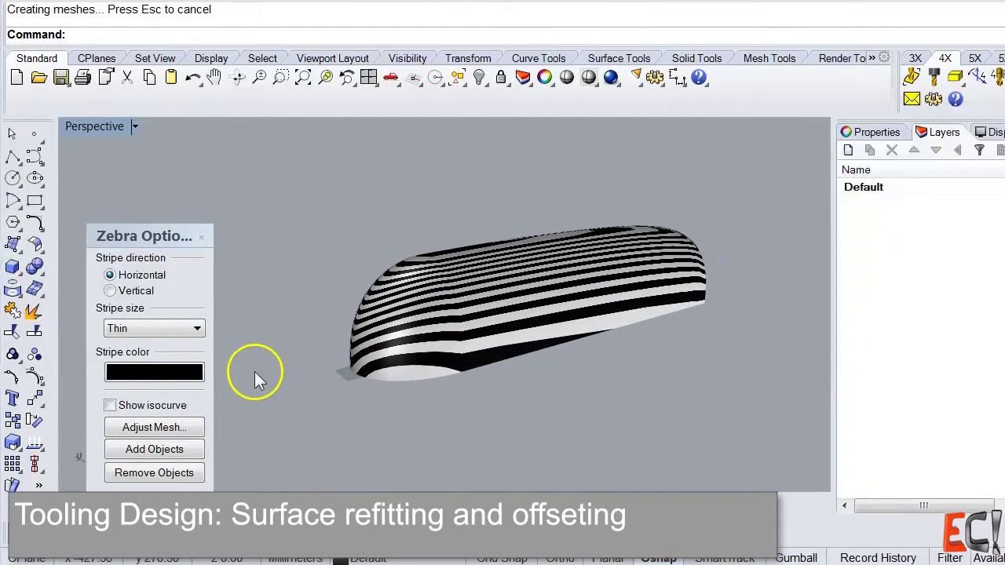
left_click(201, 237)
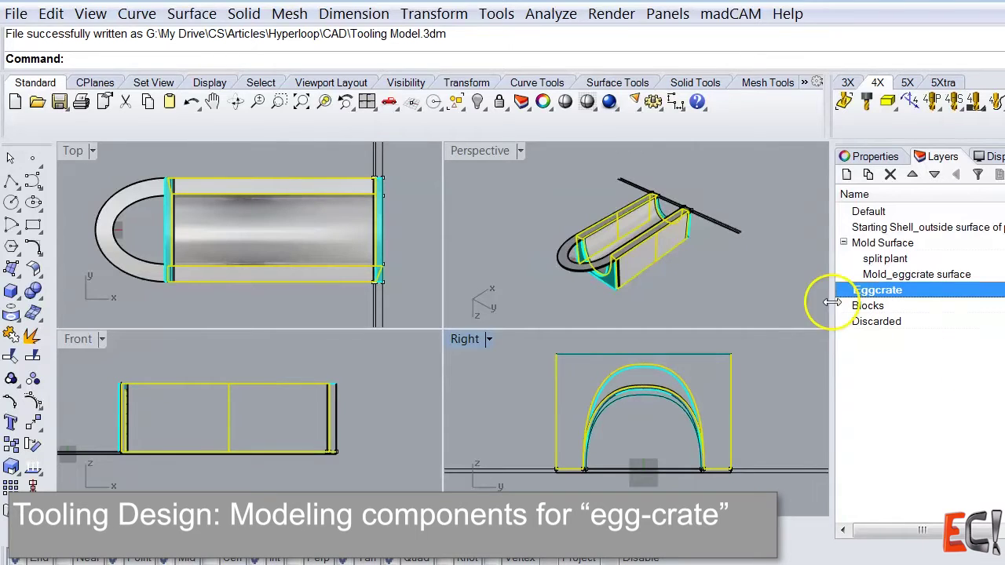
Contour the selected egg-crate surfaces every 200 mm along the mold's length, starting from the midpoint of the nose-side end panel's edge
scroll(646, 252, "up", 8)
scroll(629, 253, "down", 1)
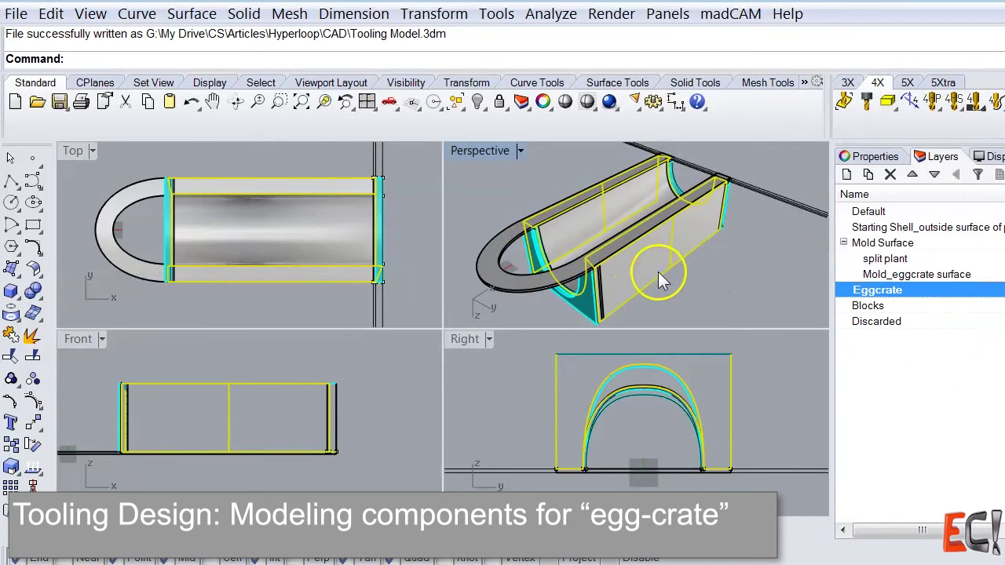
right_click_drag(658, 272, 546, 243)
right_click_drag(281, 231, 267, 205)
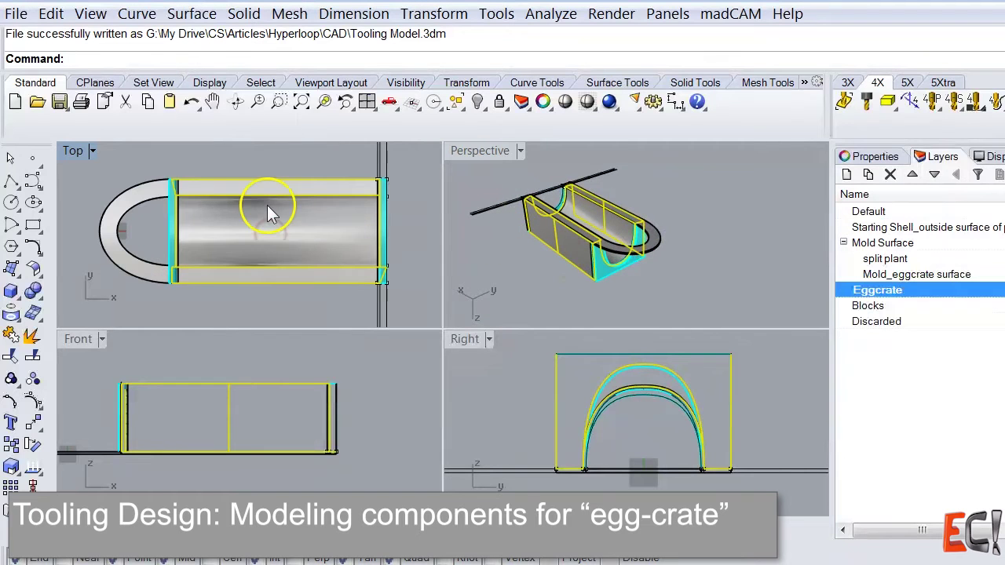
left_click(137, 13)
mouse_move(204, 561)
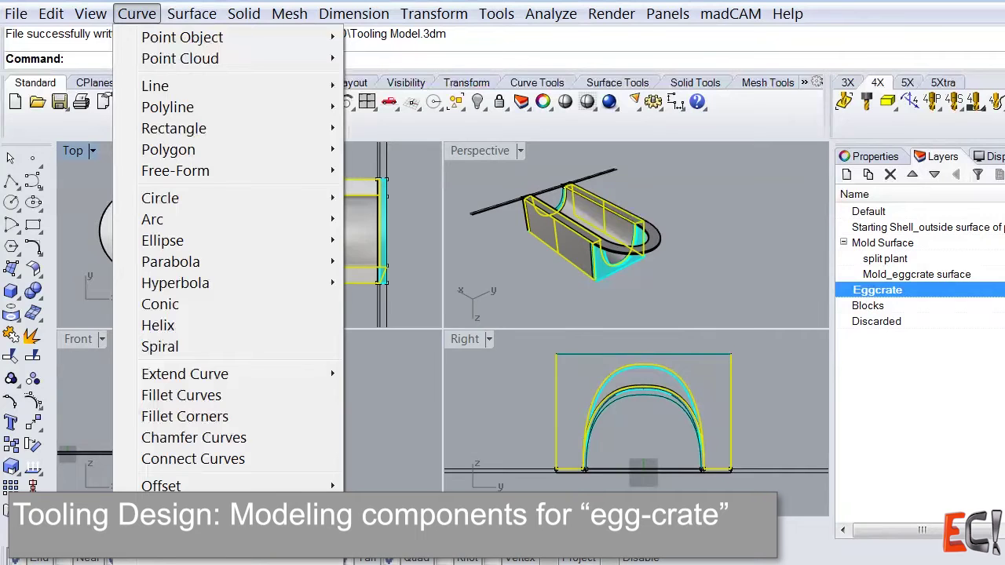
left_click(404, 416)
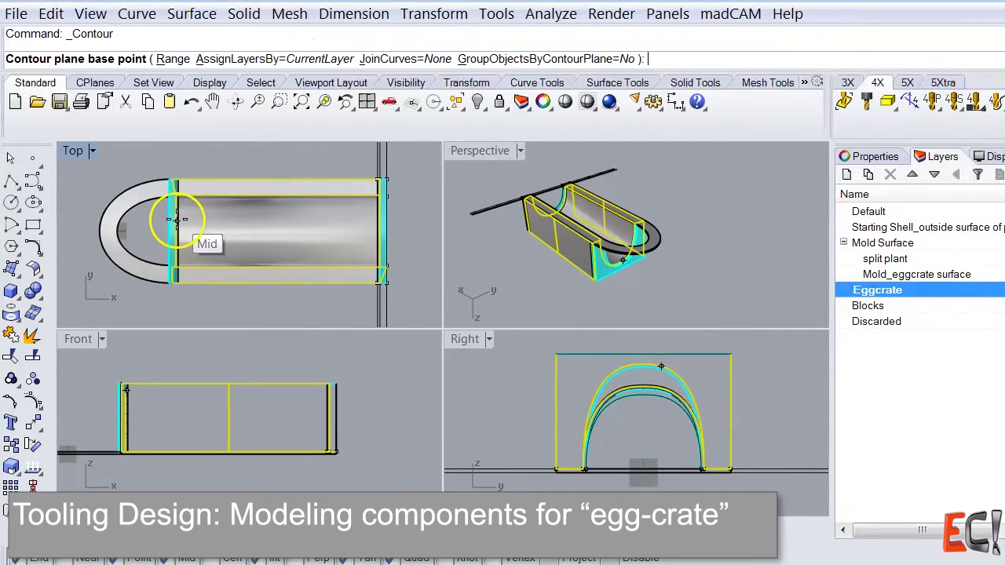
scroll(179, 228, "up", 4)
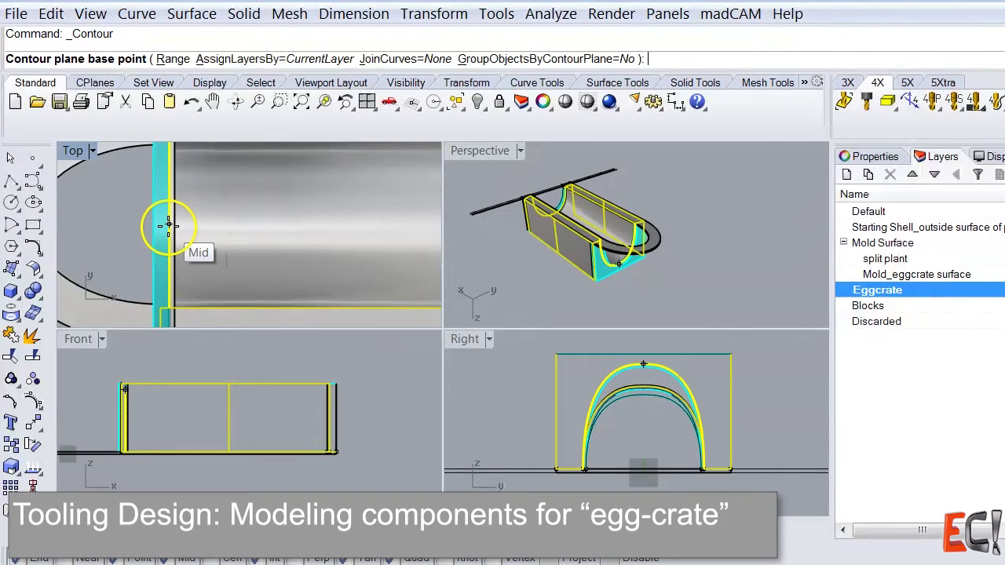
left_click(168, 226)
scroll(86, 231, "down", 3)
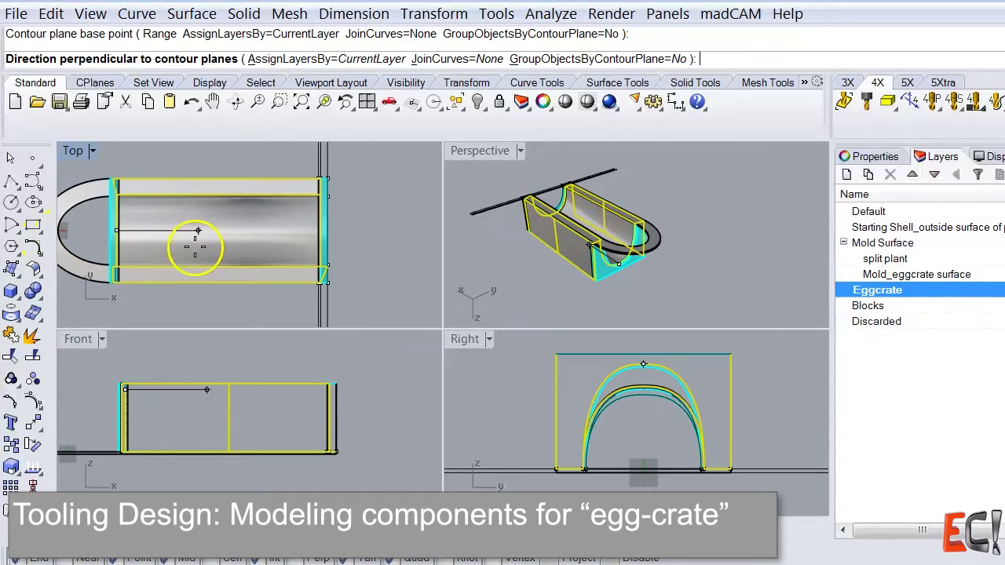
left_click(238, 228)
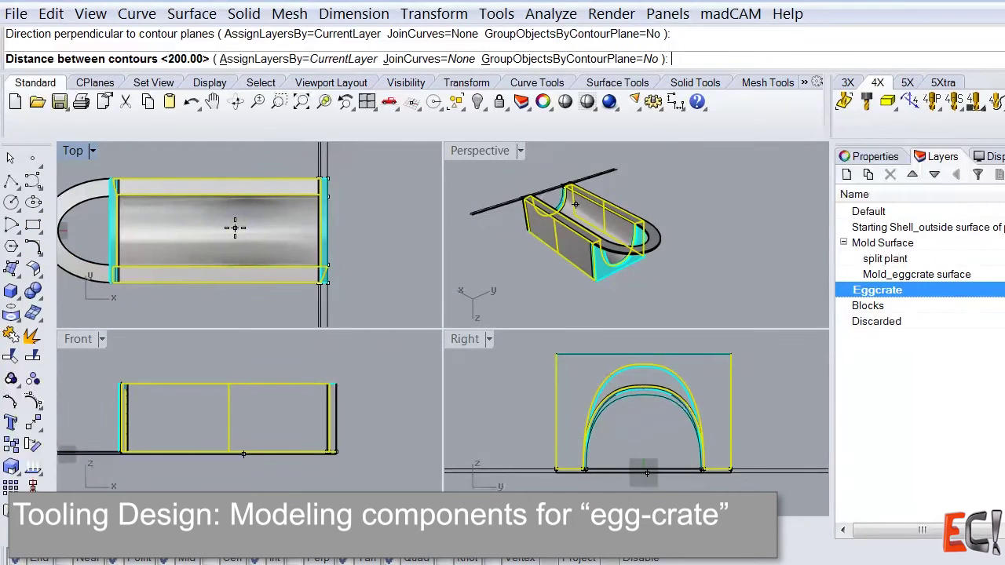
key("Return")
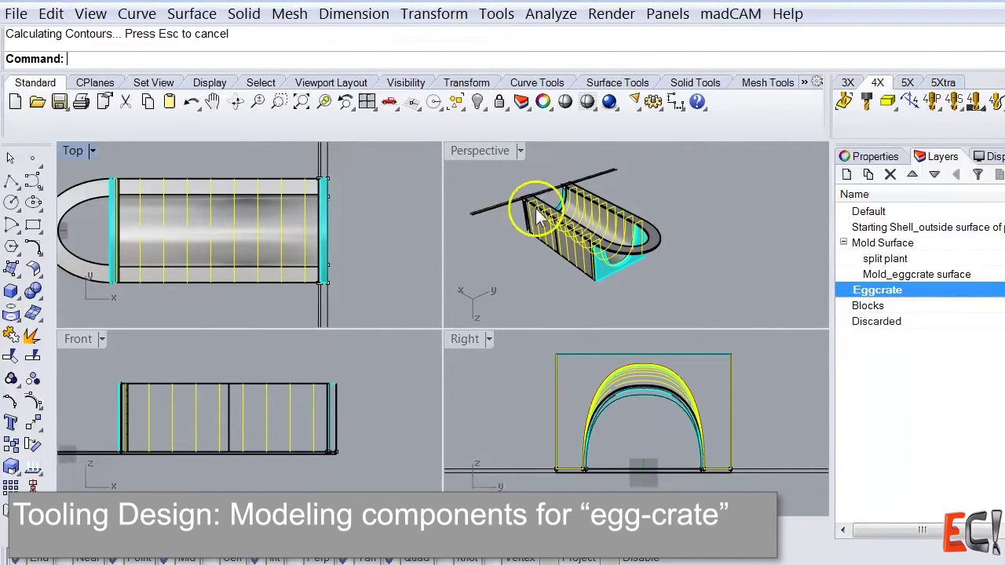
Join the contour segments into one curve per station and close each open profile with CloseCrv
scroll(585, 228, "up", 9)
right_click_drag(604, 237, 448, 228)
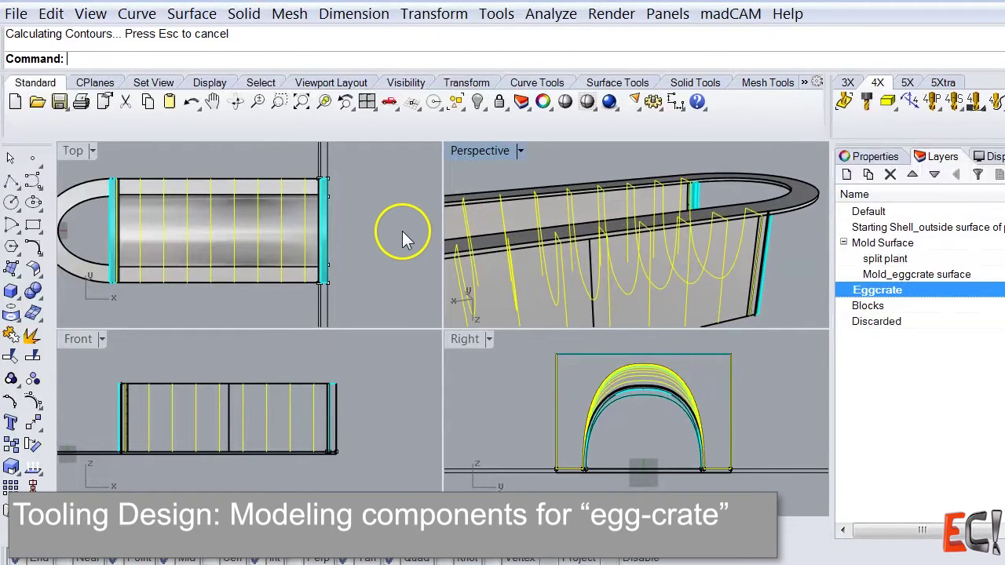
scroll(735, 211, "down", 5)
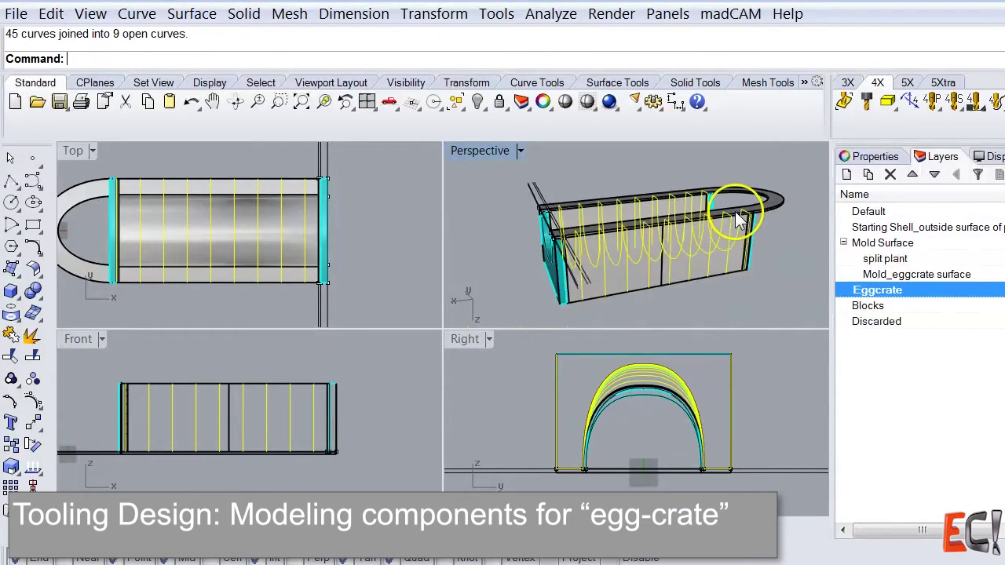
right_click_drag(701, 254, 684, 261)
scroll(637, 272, "up", 4)
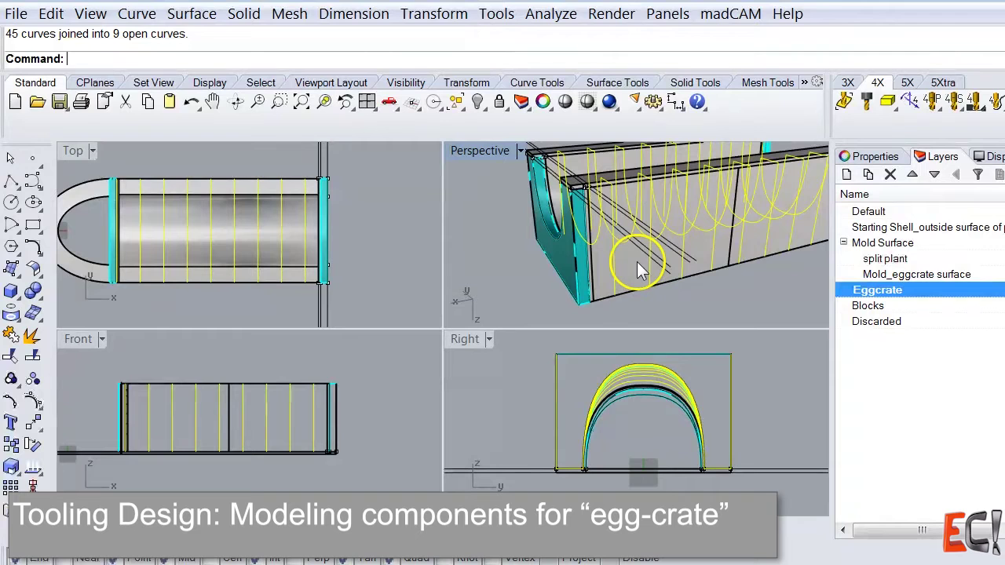
type("CloseCrv")
key("Return")
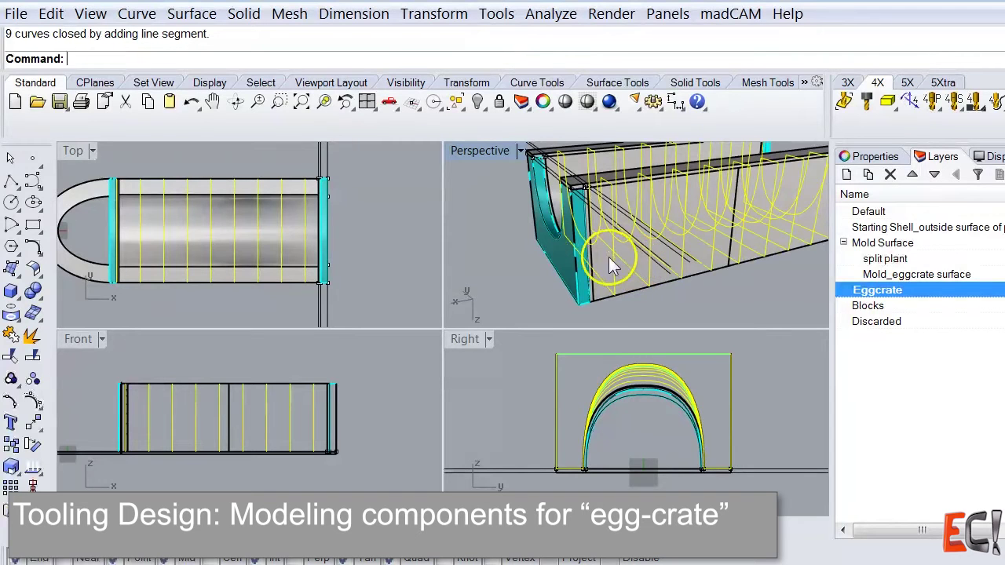
Create planar surfaces from all the closed contour profiles to form the egg-crate ribs, and deselect them
scroll(609, 257, "down", 4)
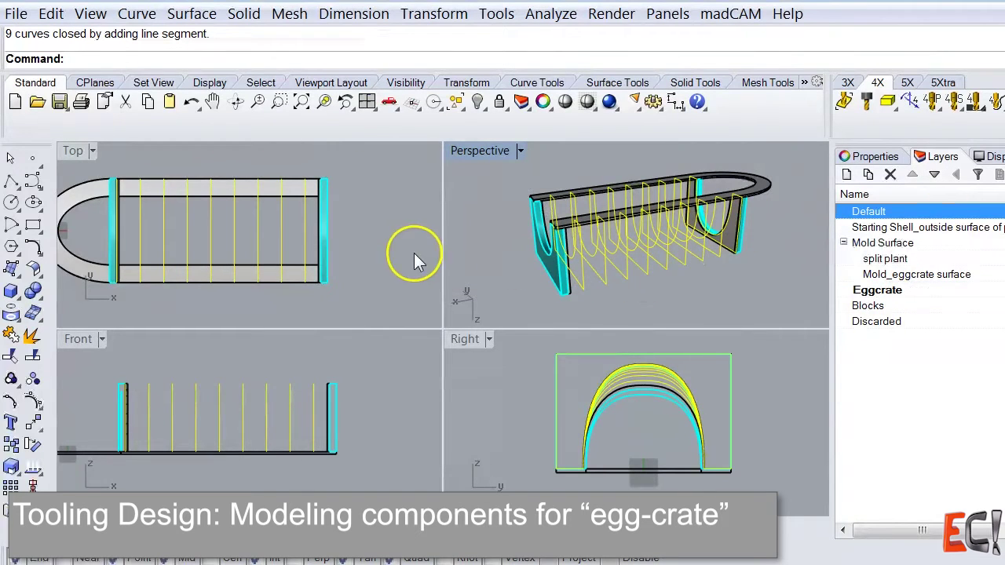
left_click(192, 14)
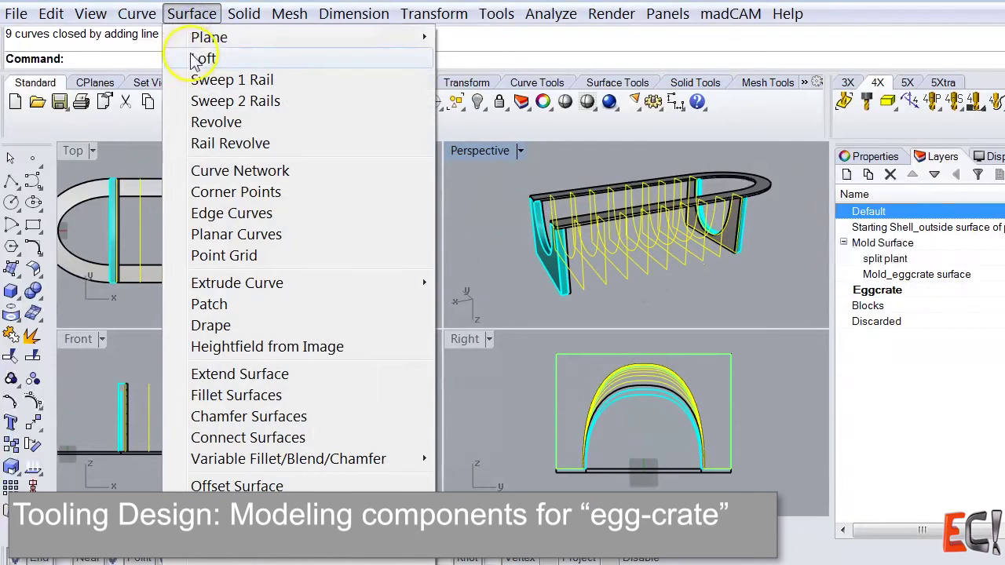
left_click(236, 234)
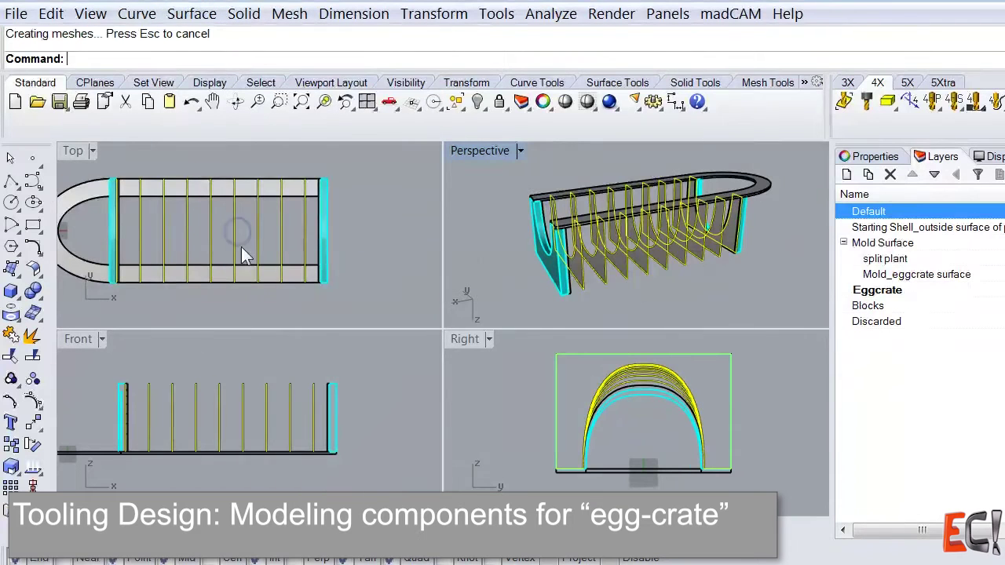
left_click(707, 288)
scroll(730, 229, "up", 6)
right_click_drag(735, 248, 617, 164)
scroll(610, 239, "down", 6)
scroll(573, 210, "up", 8)
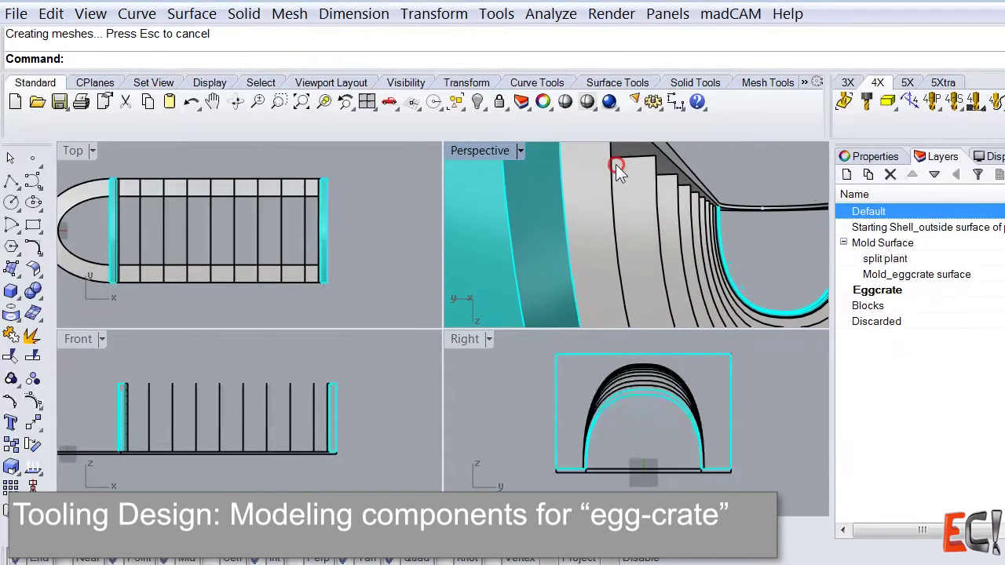
Trim the leftover slot lines crossing the rounded clearance reliefs at the bases of the lower egg-crate strip's slots
scroll(579, 229, "down", 3)
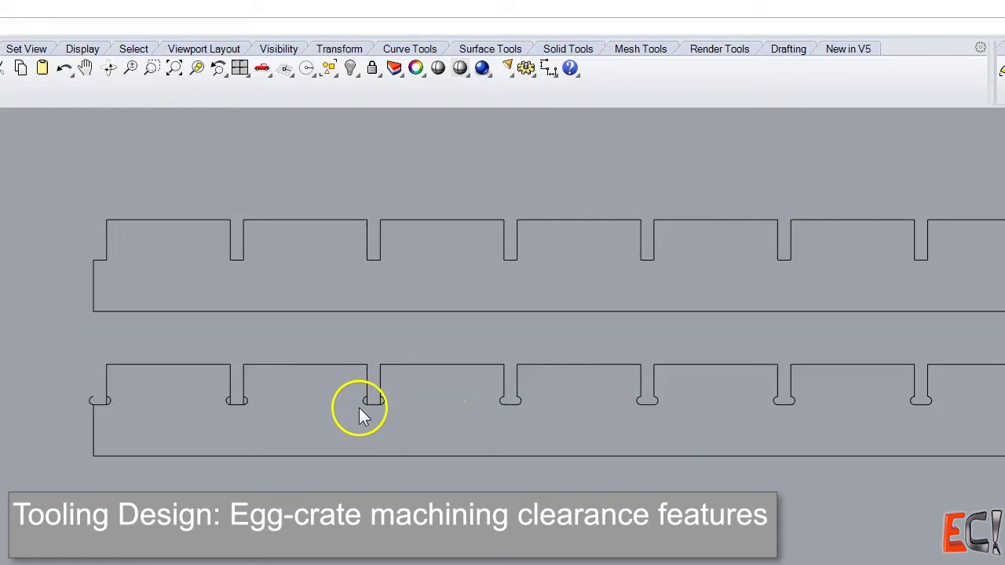
scroll(358, 407, "up", 5)
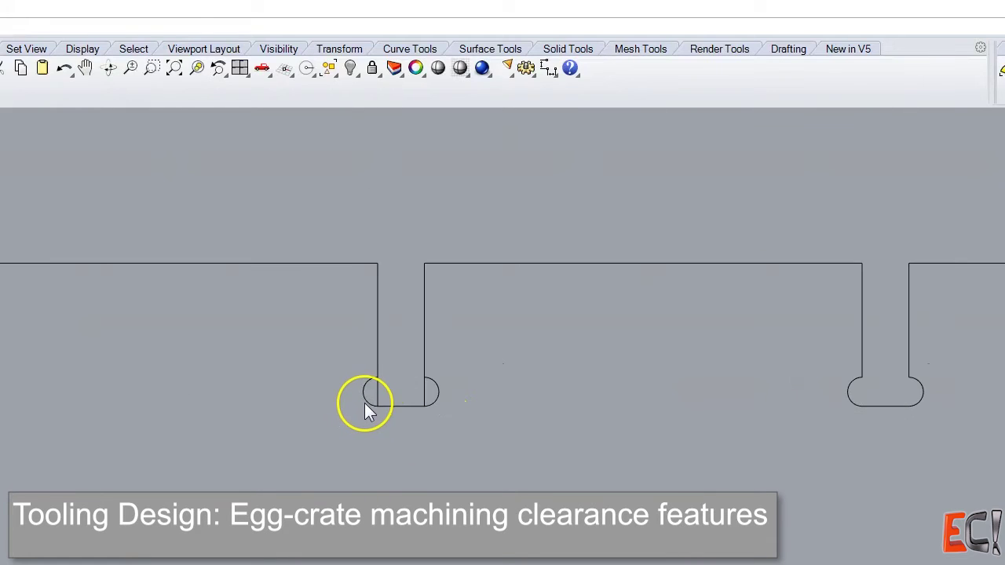
left_click(394, 408)
left_click(459, 465)
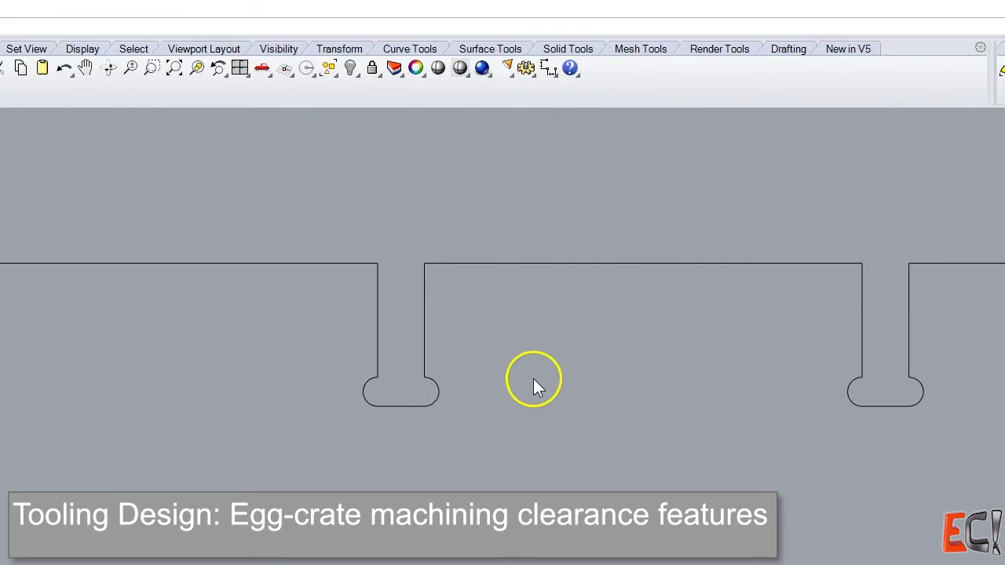
scroll(518, 392, "down", 5)
scroll(395, 406, "up", 5)
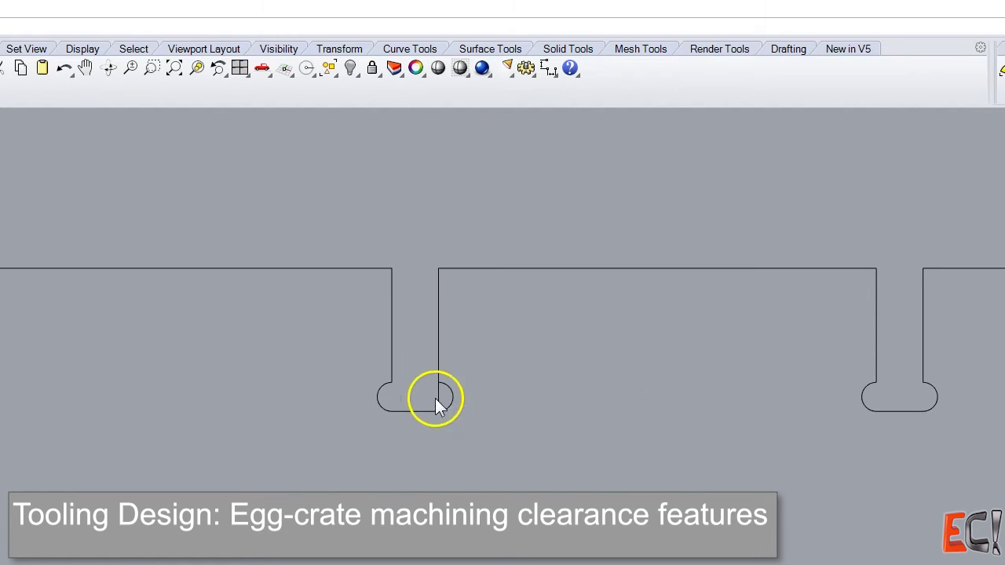
left_click(418, 413)
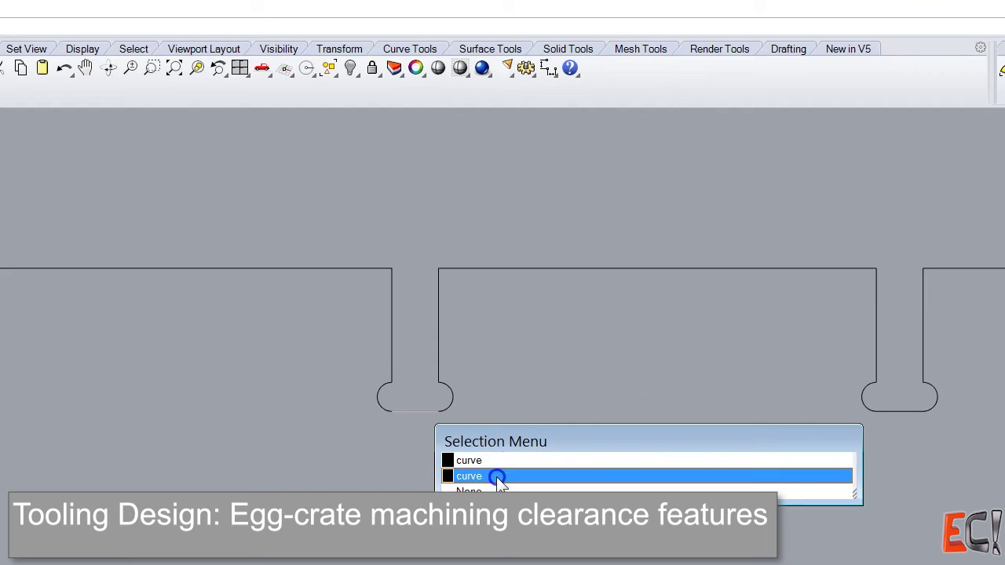
left_click(592, 461)
Split the relief at the lower strip's end notch with the strip profile, and delete its outer part and the leftover notch line
scroll(626, 417, "down", 3)
scroll(363, 416, "up", 3)
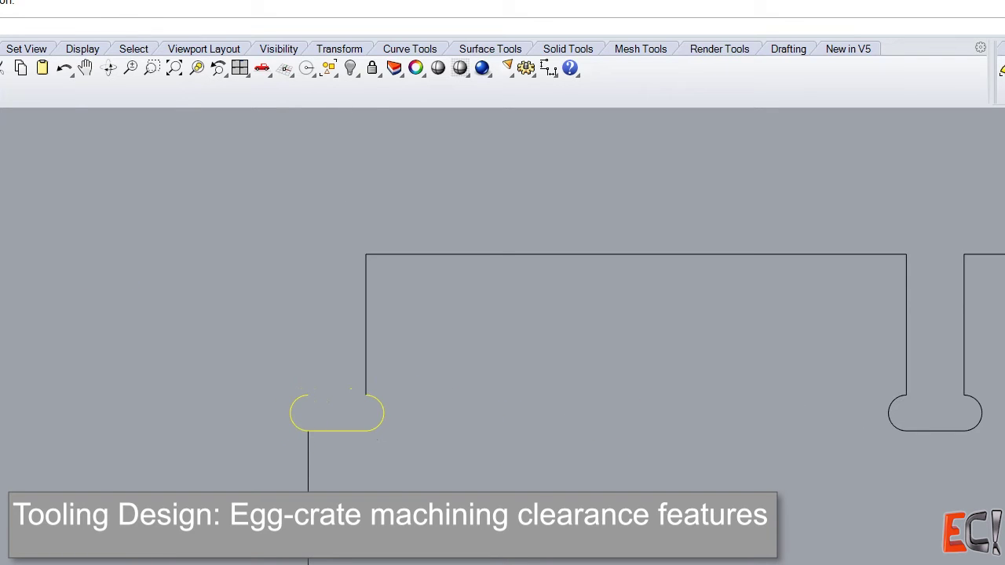
left_click(368, 323)
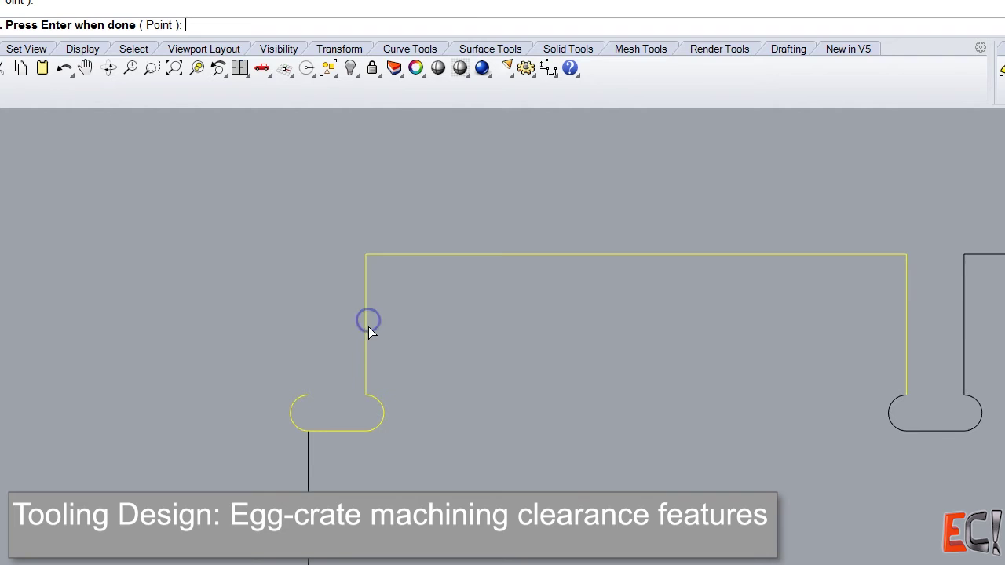
left_click(296, 442)
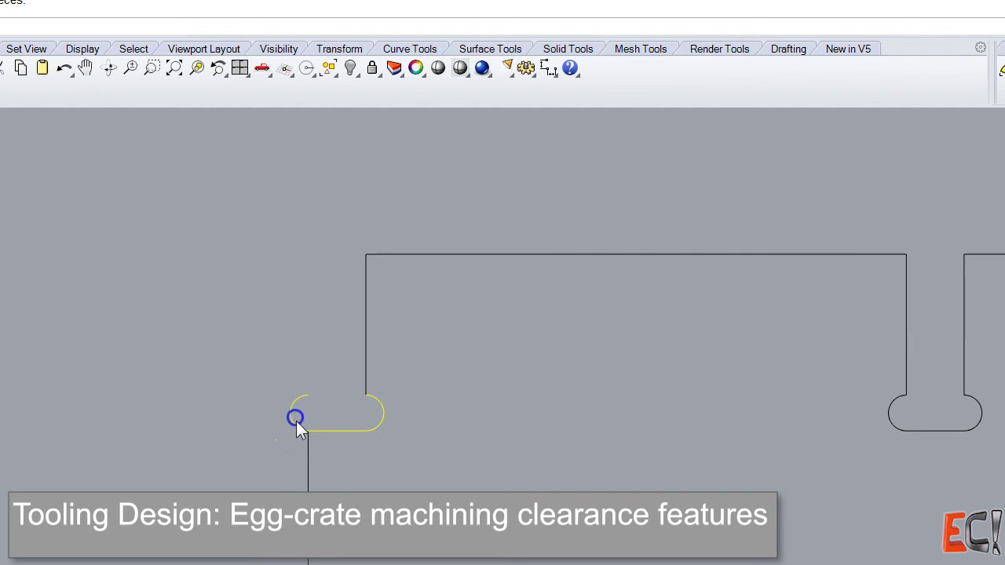
left_click(347, 431)
left_click(419, 484)
left_click(379, 425)
left_click(356, 428)
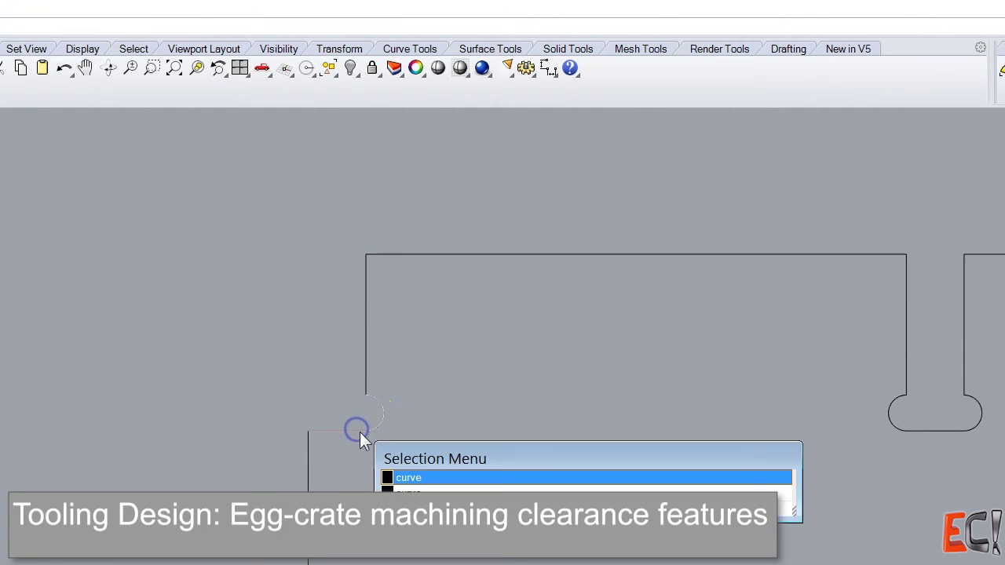
left_click(406, 491)
Join the segments of the two slotted strip outlines into closed curves and deselect them
scroll(367, 434, "down", 10)
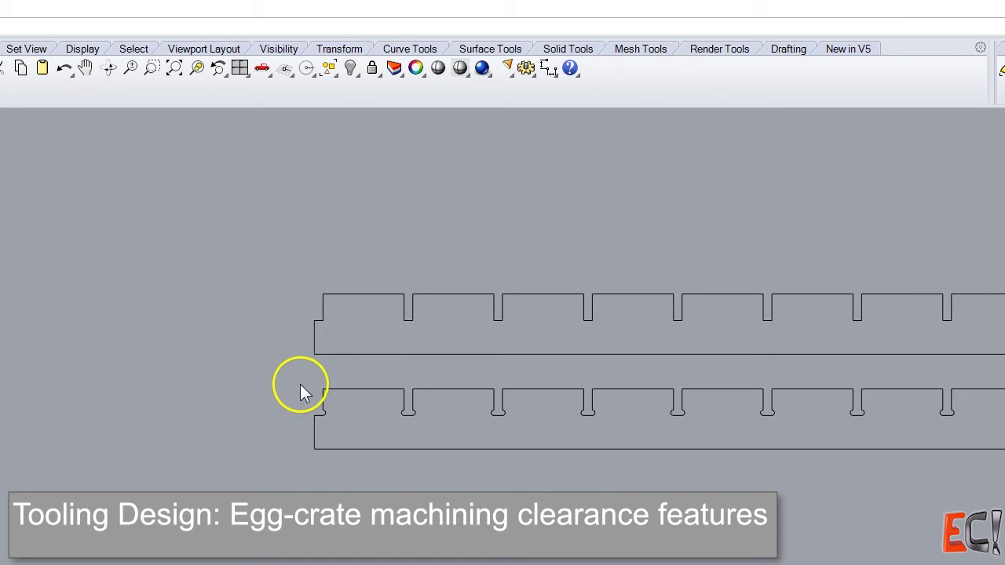
left_click_drag(265, 305, 571, 414)
left_click(534, 446)
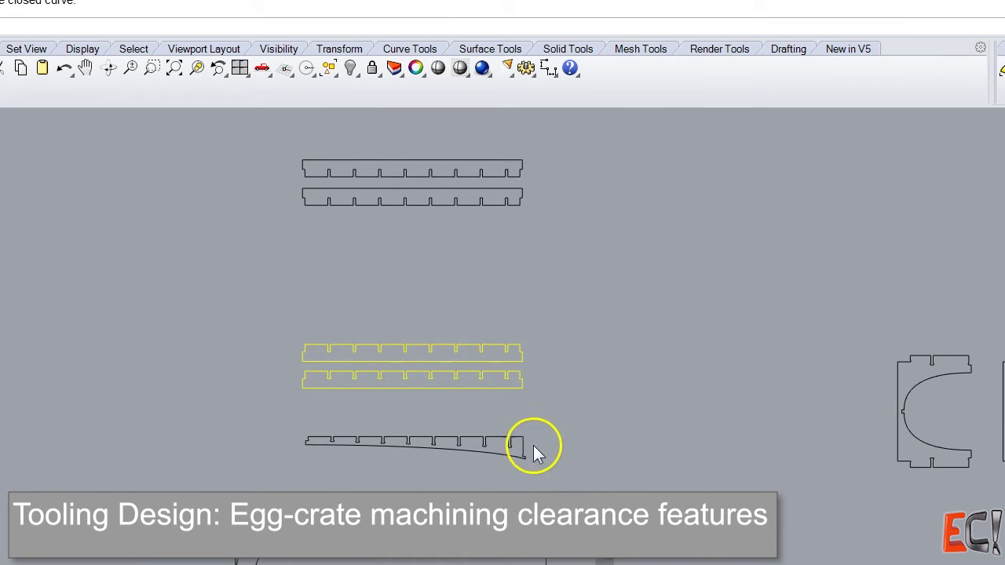
Copy the lower strip with clearance reliefs upward four times, and move it and the three topmost copies into a stack beside the remaining strips
left_click(523, 388)
left_click(292, 1)
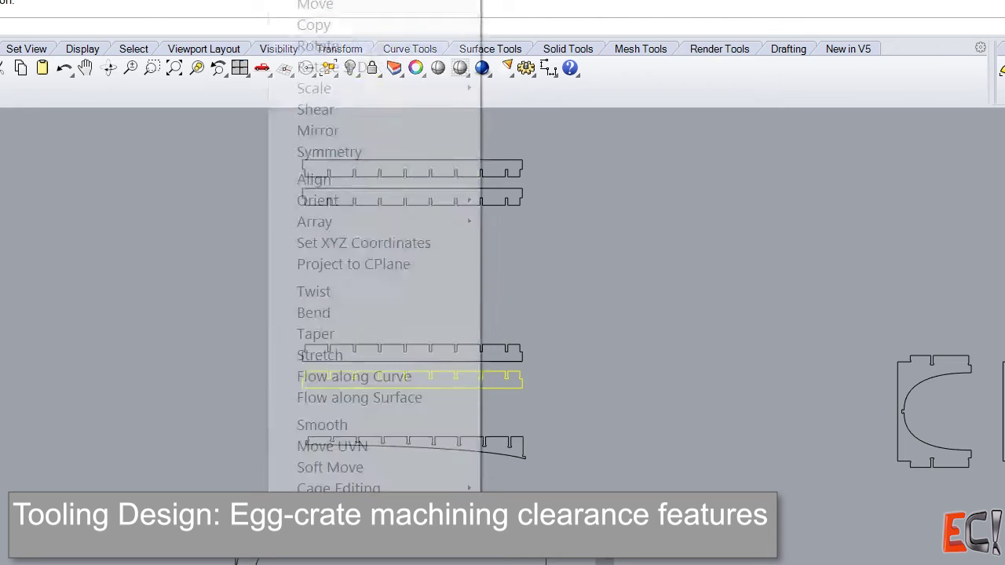
left_click(326, 27)
left_click(571, 403)
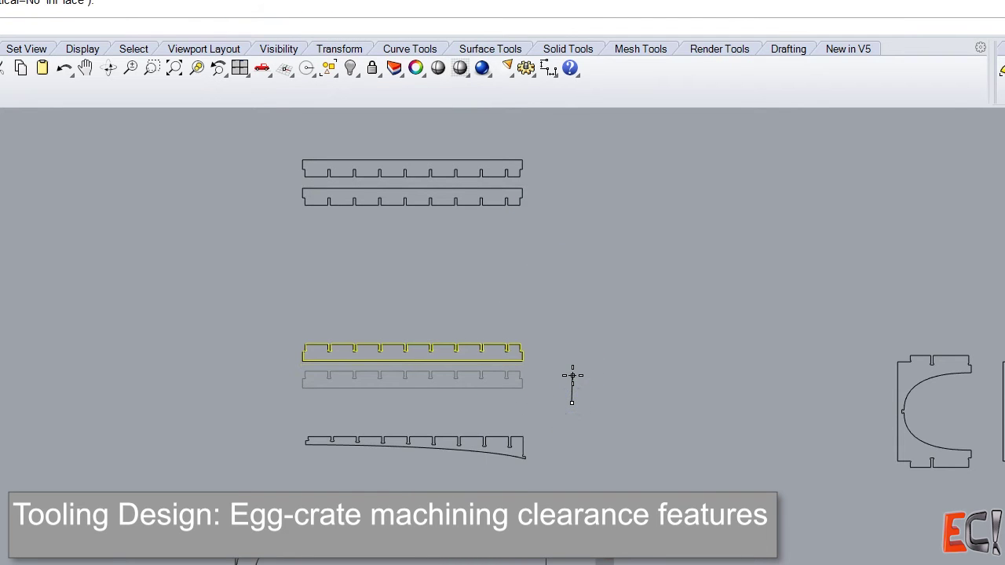
left_click(572, 375)
left_click(572, 348)
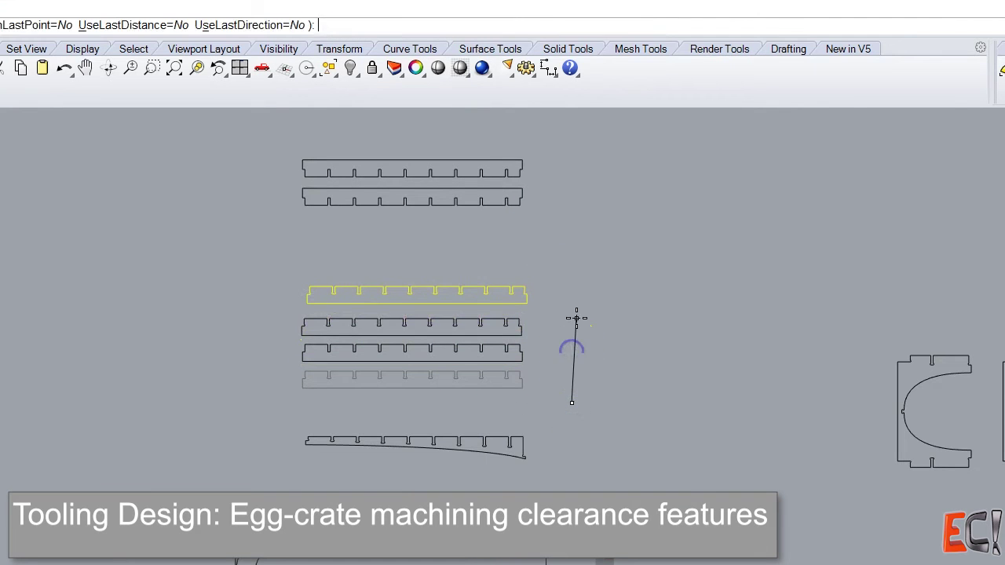
left_click(571, 324)
left_click(573, 298)
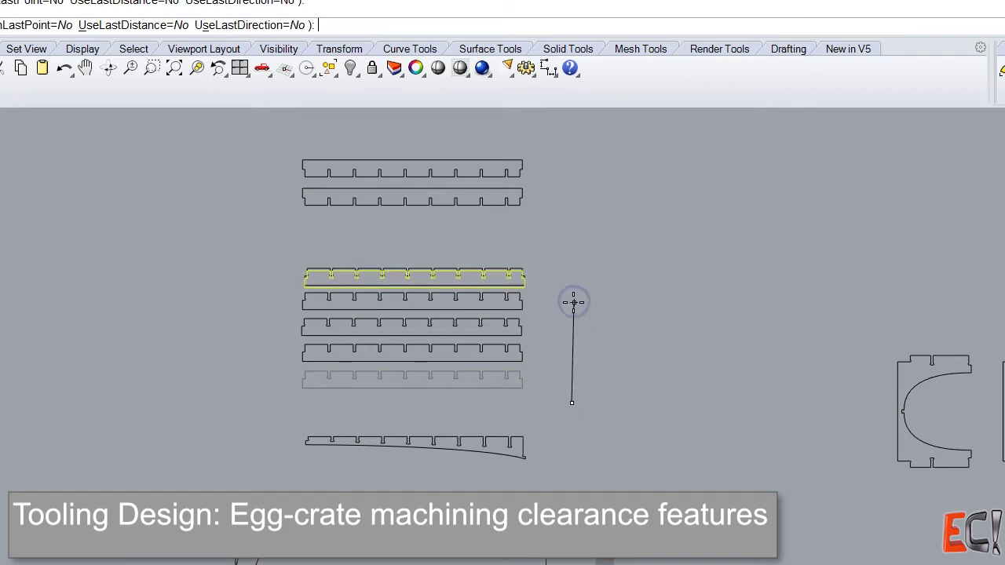
right_click(571, 265)
left_click_drag(562, 264, 254, 445)
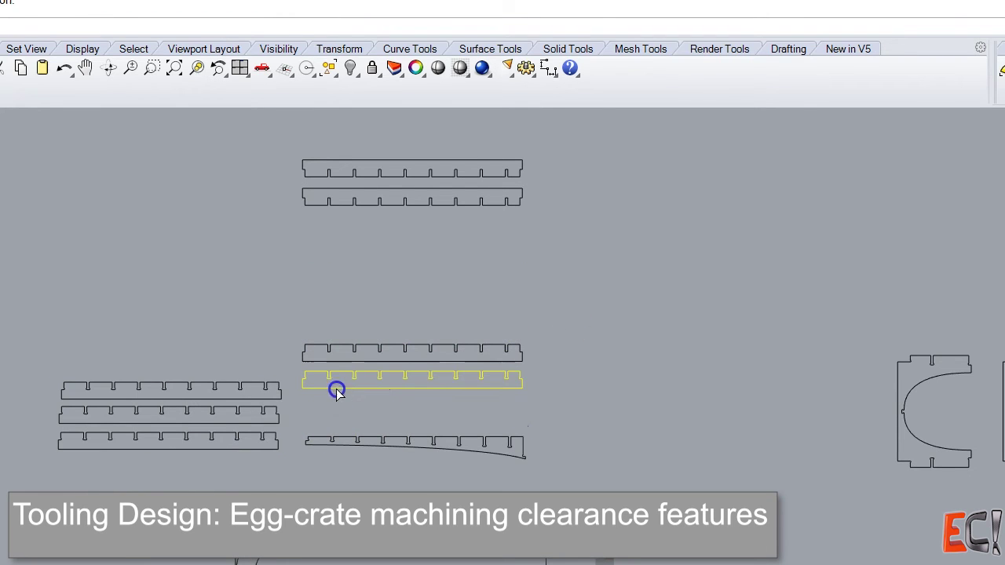
left_click_drag(336, 388, 89, 380)
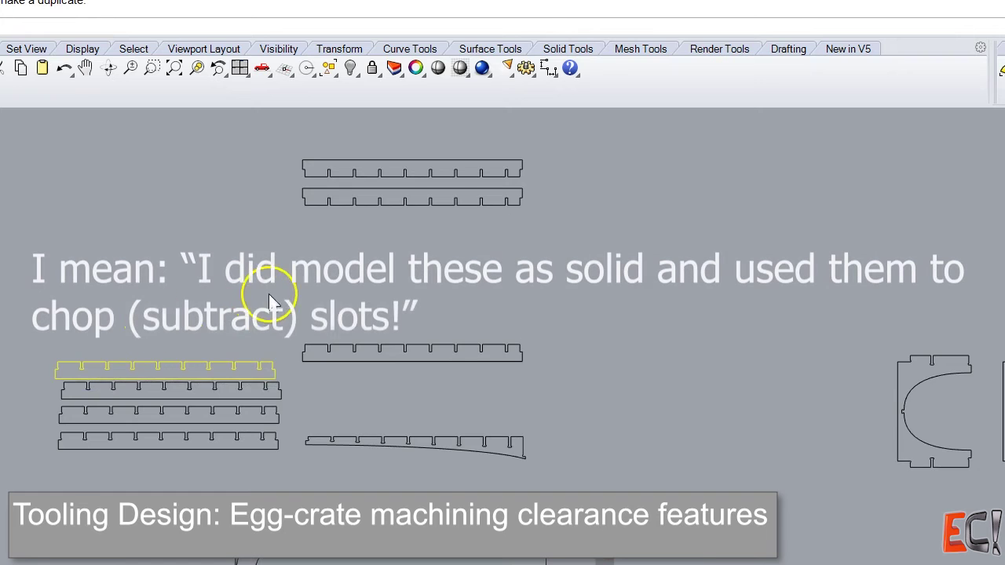
scroll(269, 298, "down", 3)
right_click_drag(377, 405, 327, 316)
scroll(327, 322, "down", 10)
right_click_drag(460, 368, 441, 431)
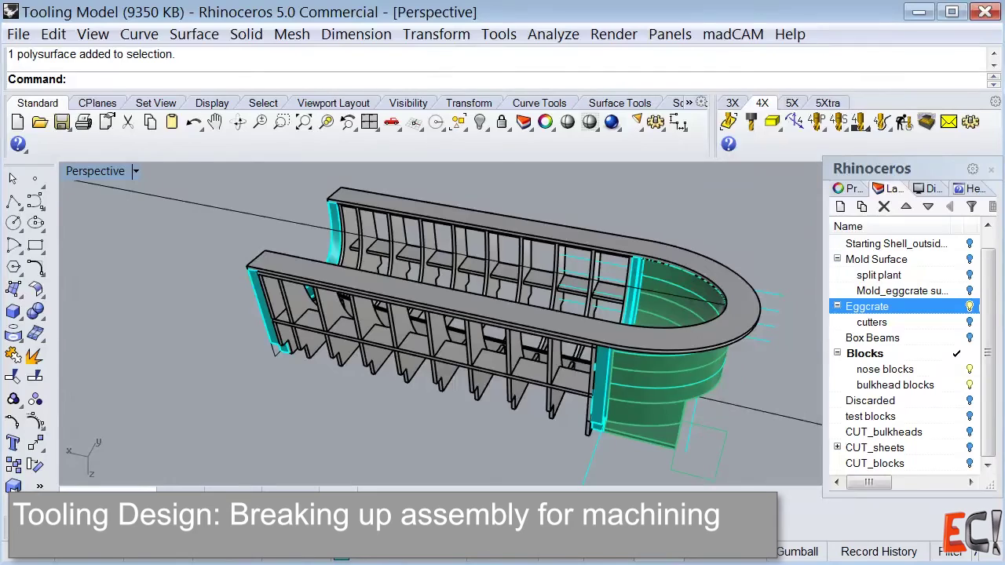
Show the Box Beams layer to review the beams beneath the egg-crate assembly
right_click_drag(390, 348, 461, 305)
right_click_drag(497, 284, 666, 312)
left_click(969, 337)
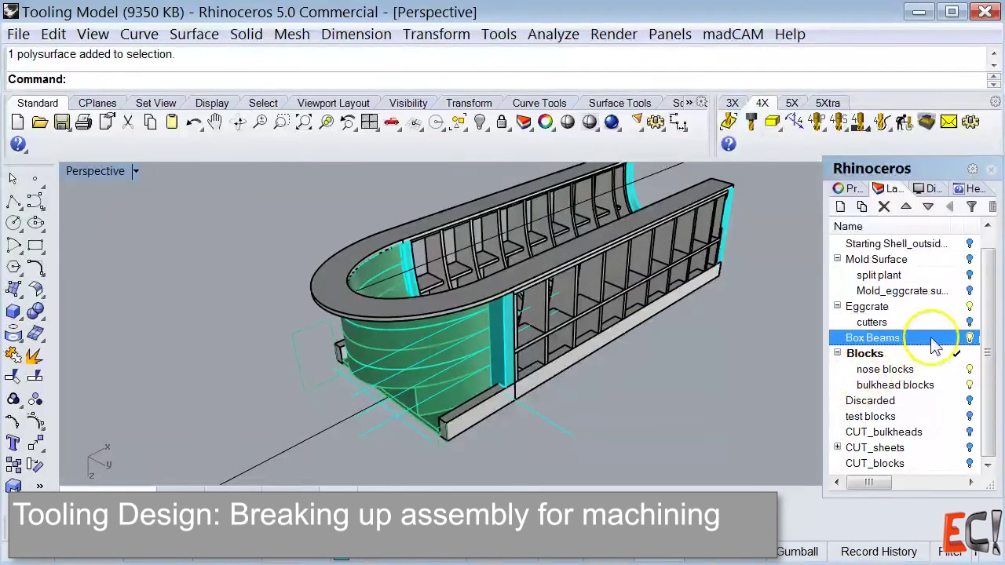
Hide the Eggcrate, Box Beams and bulkhead blocks layers to isolate the nose blocks
left_click(969, 306)
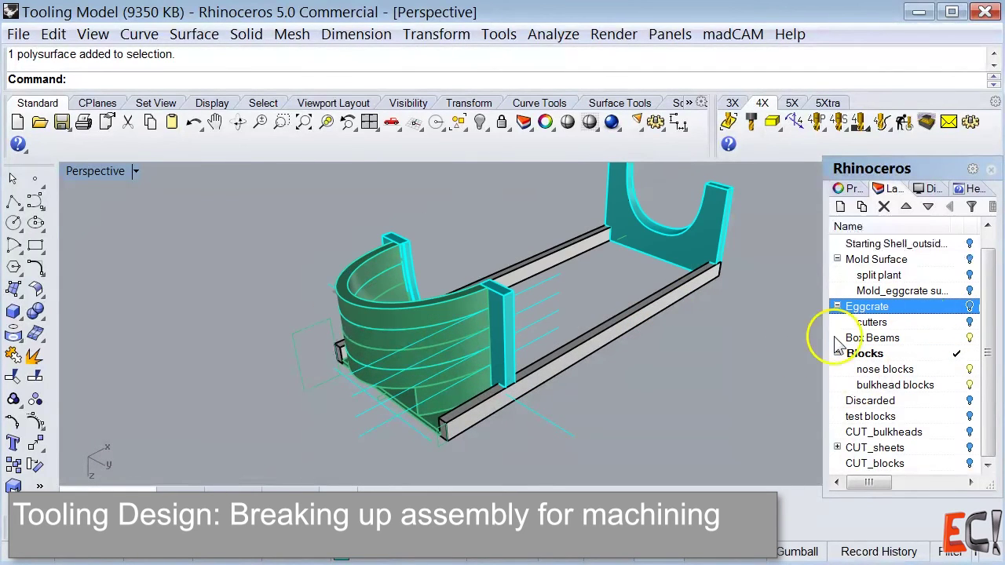
left_click(970, 338)
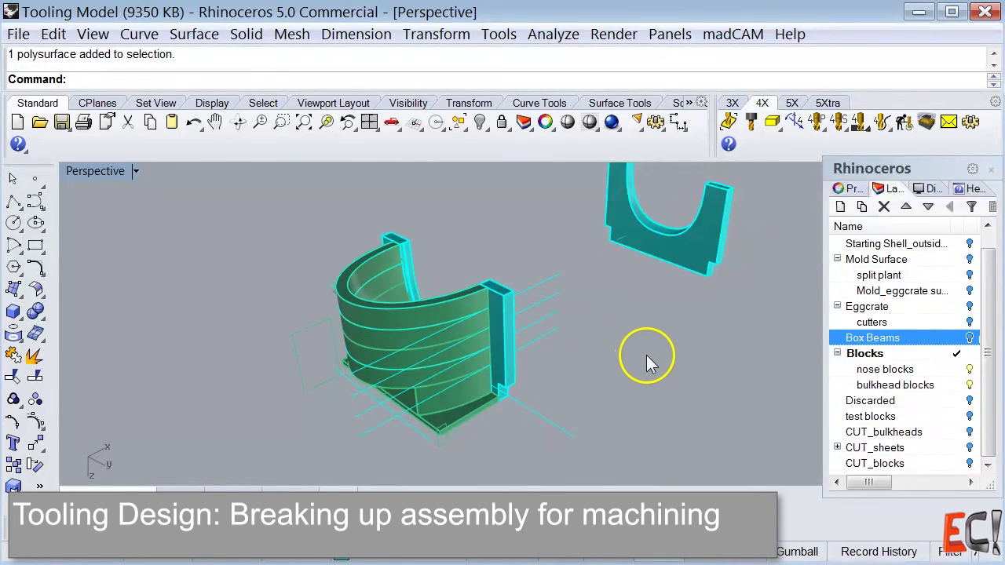
right_click_drag(646, 355, 217, 303)
right_click_drag(593, 361, 502, 427)
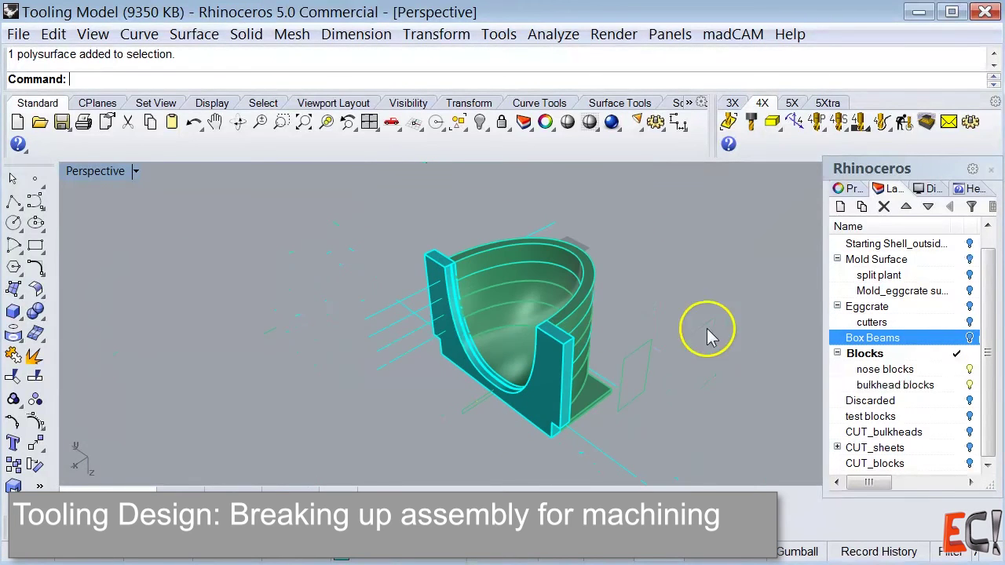
left_click(970, 386)
Show the CUT_blocks layer with the separated machining blocks and hide the nose blocks layer
right_click_drag(502, 392, 540, 408)
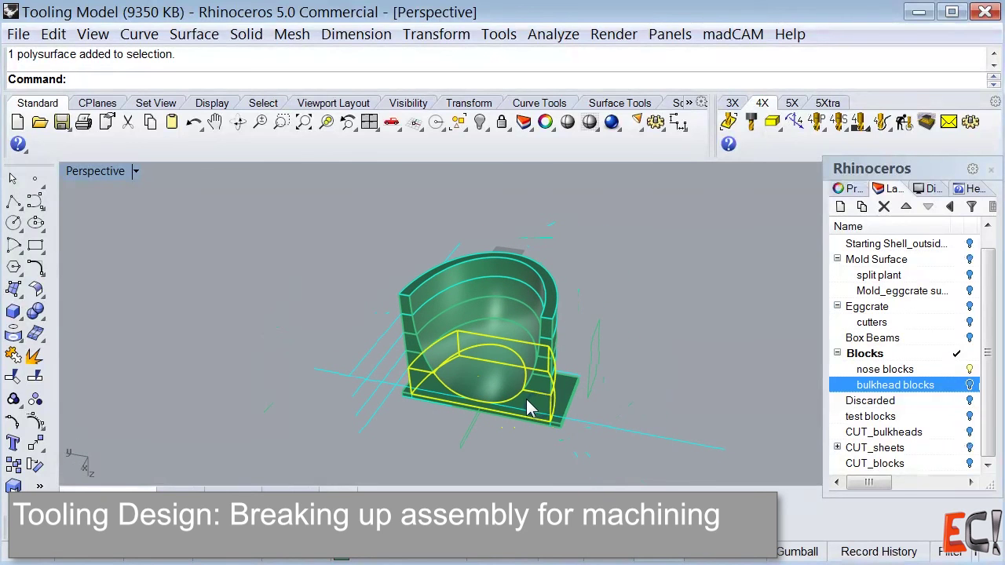
left_click(545, 385)
left_click(598, 229)
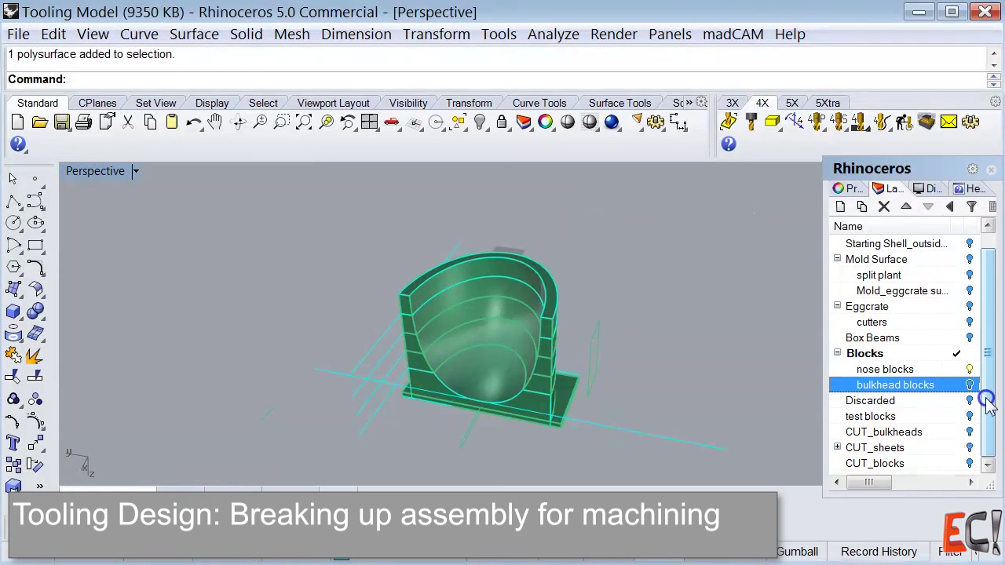
left_click_drag(986, 399, 981, 416)
left_click(969, 463)
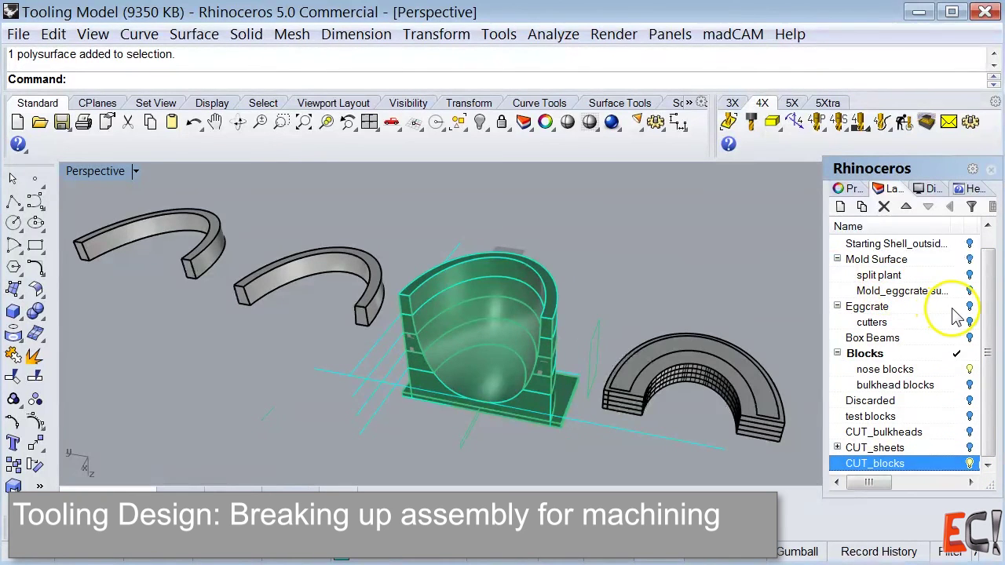
left_click(971, 372)
Examine the separated nose blocks from several angles, selecting the top piece of the stacked half-ring block for a closer look
scroll(635, 278, "down", 5)
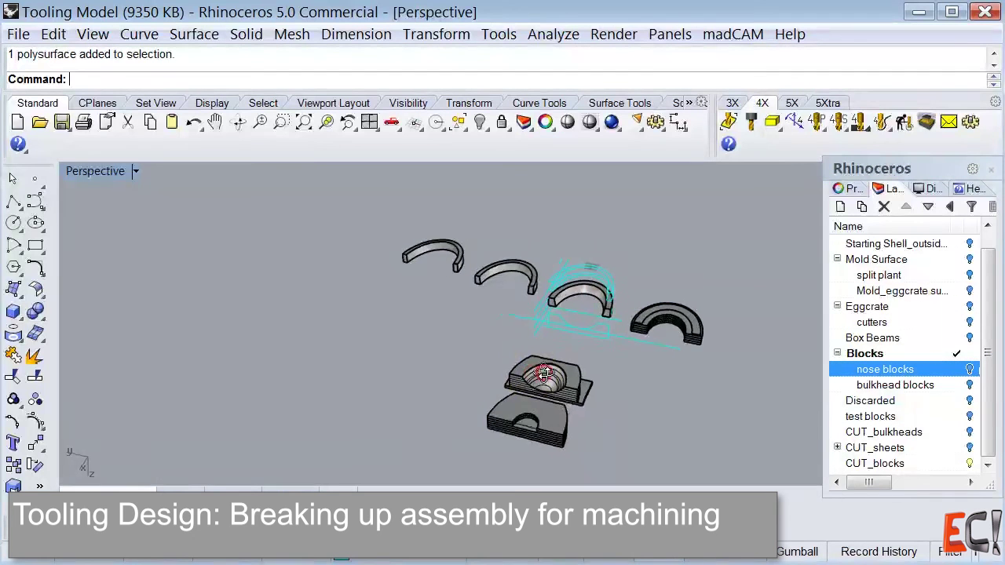
right_click_drag(544, 373, 582, 365)
scroll(750, 415, "up", 3)
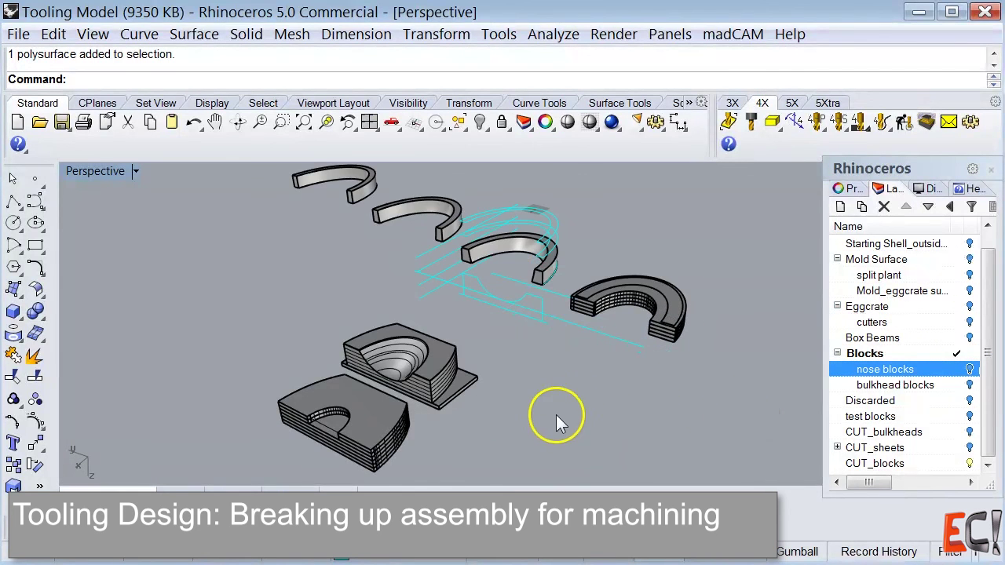
right_click_drag(556, 418, 475, 414)
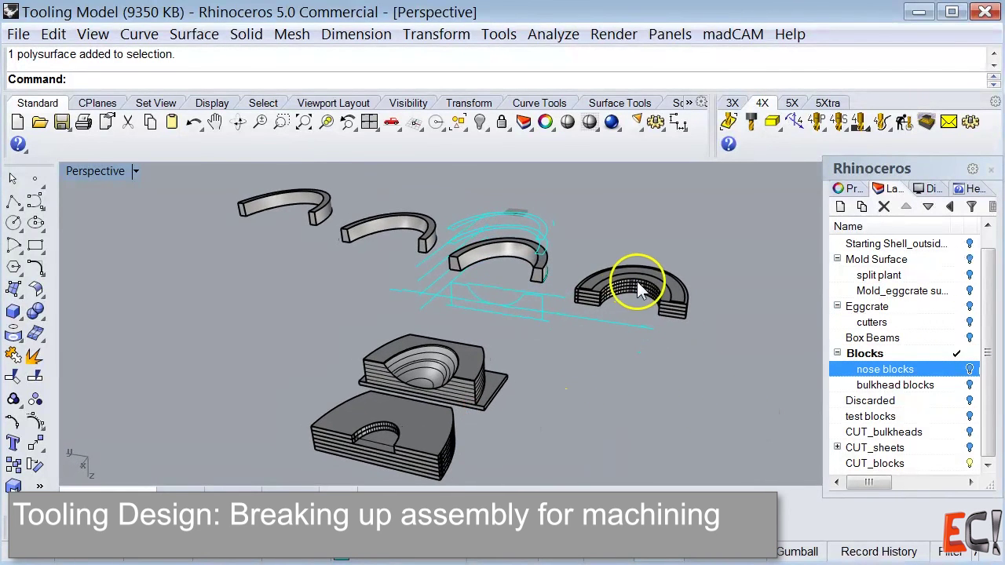
scroll(640, 289, "up", 2)
left_click(672, 275)
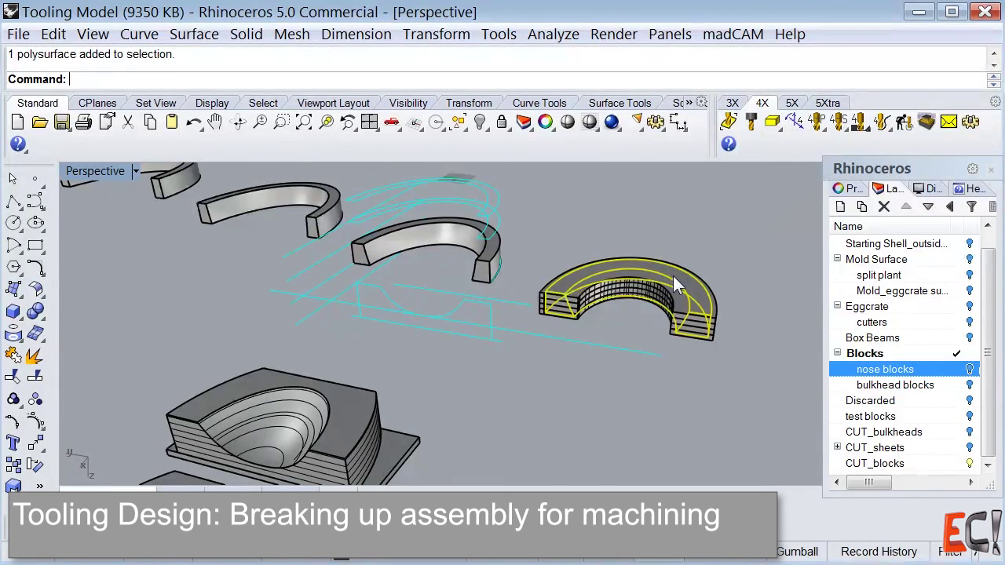
scroll(722, 278, "up", 2)
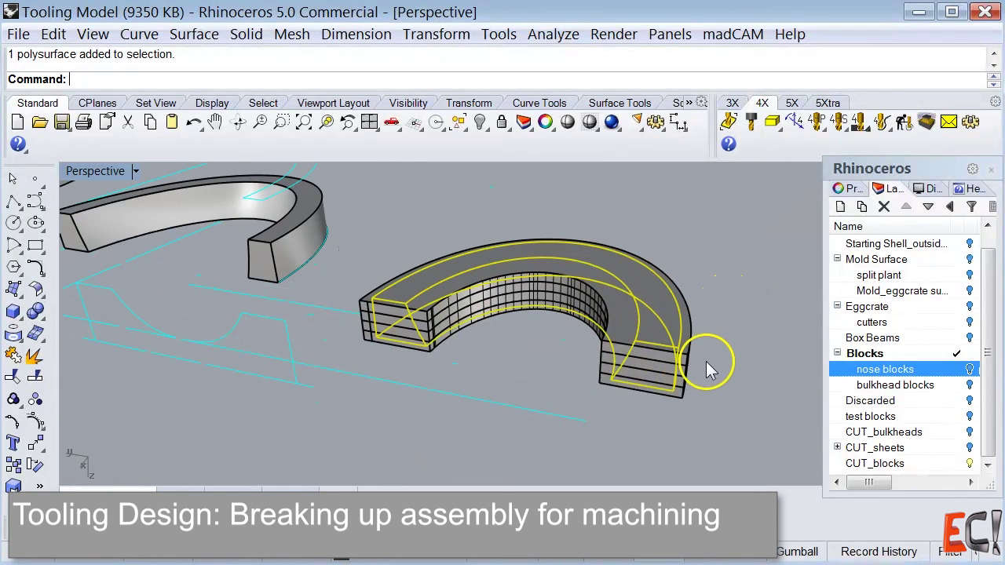